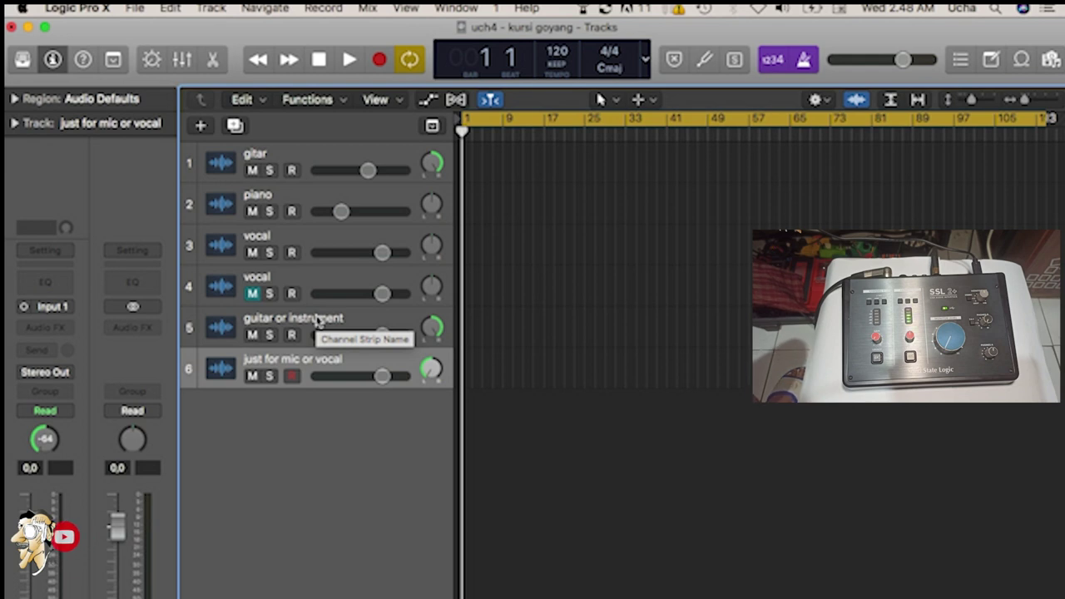
# Delete the "just for mic or vocal" and "guitar or instrument" tracks
pyautogui.press('super+BackSpace')
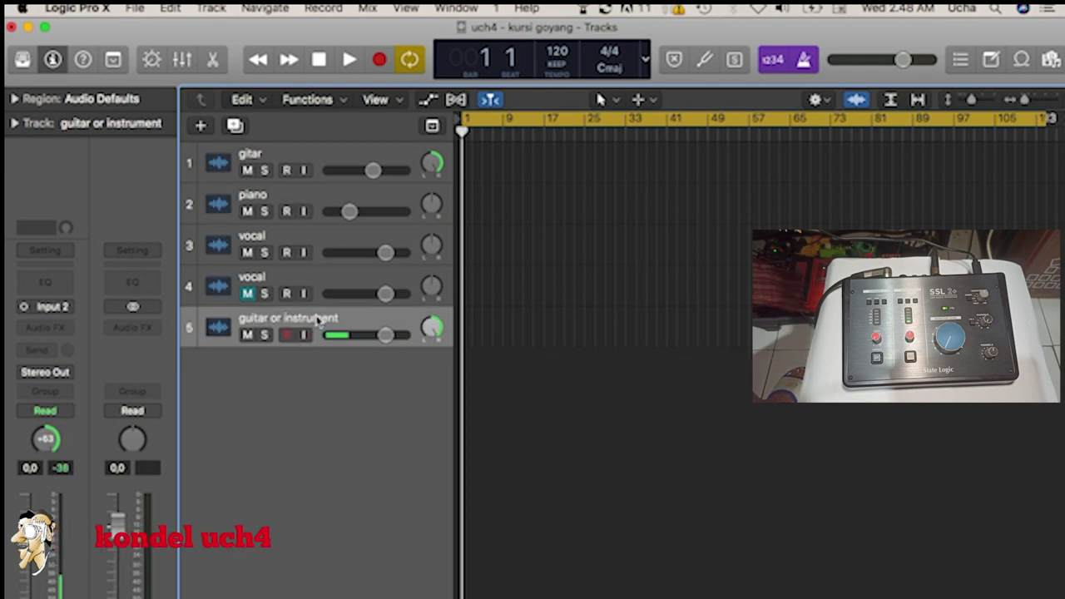
pyautogui.press('super+BackSpace')
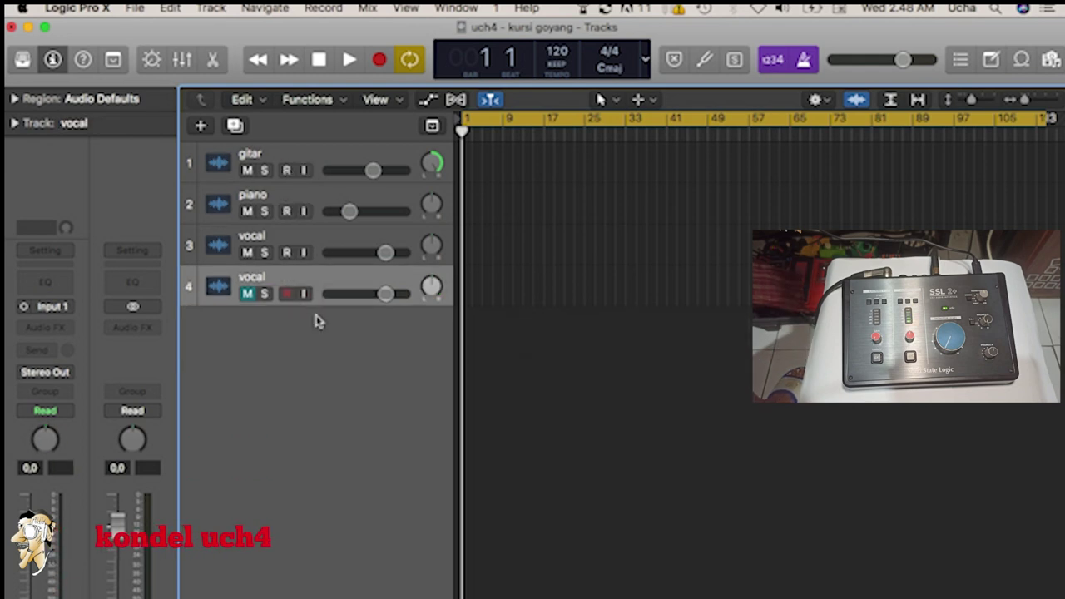
# Select the gitar track and enable it for recording
pyautogui.click(317, 163)
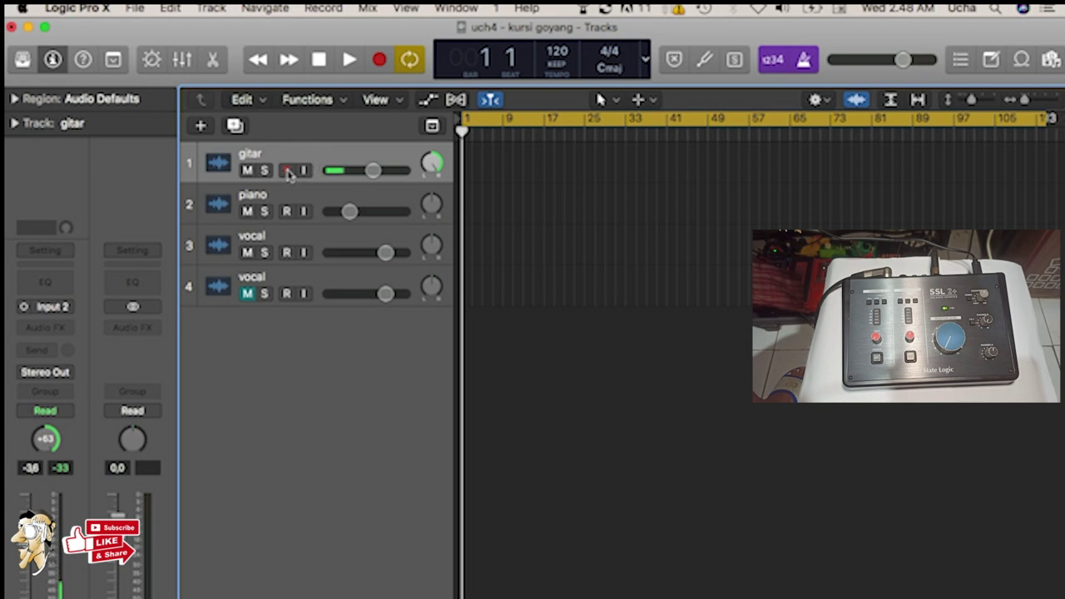
pyautogui.click(287, 170)
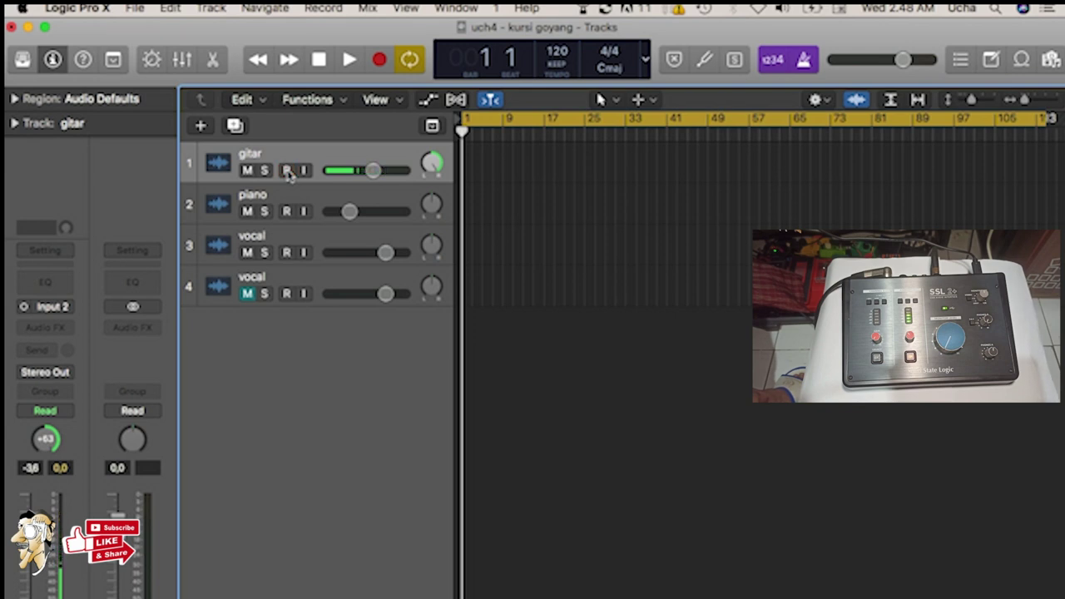
# Record a short trial take on the gitar track up to about bar 4 and delete its region
pyautogui.press('r')
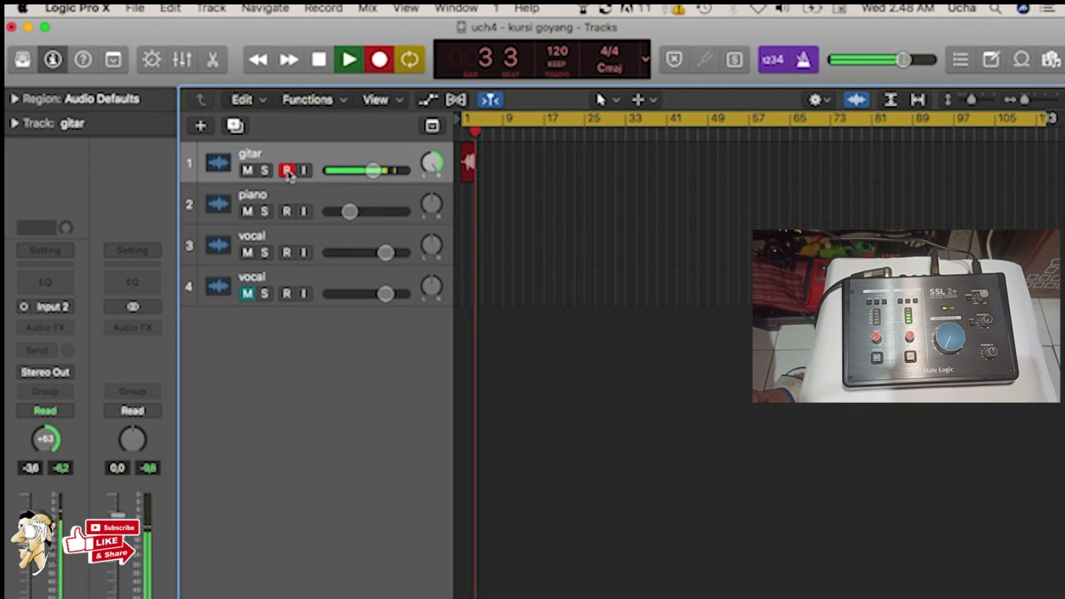
pyautogui.press('space')
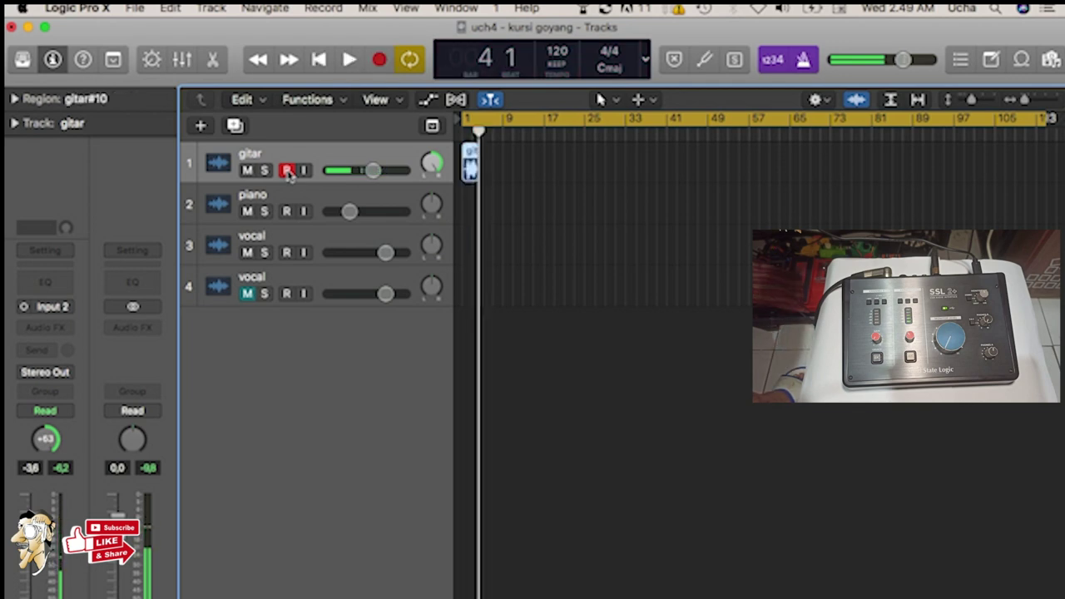
pyautogui.press('Delete')
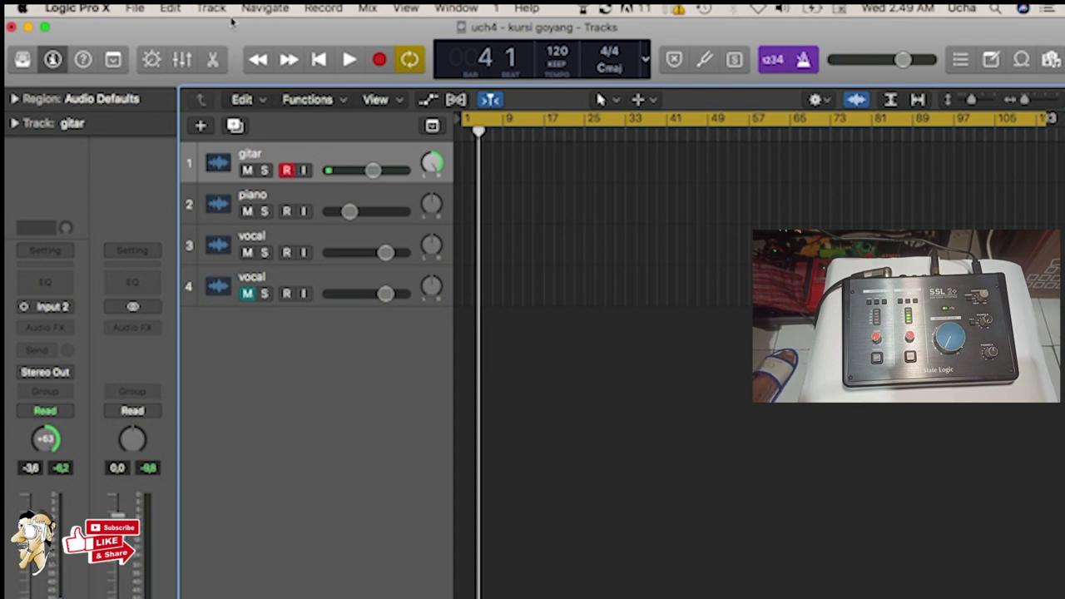
# Turn off cycle mode and return the playhead to the beginning of the project
pyautogui.click(410, 60)
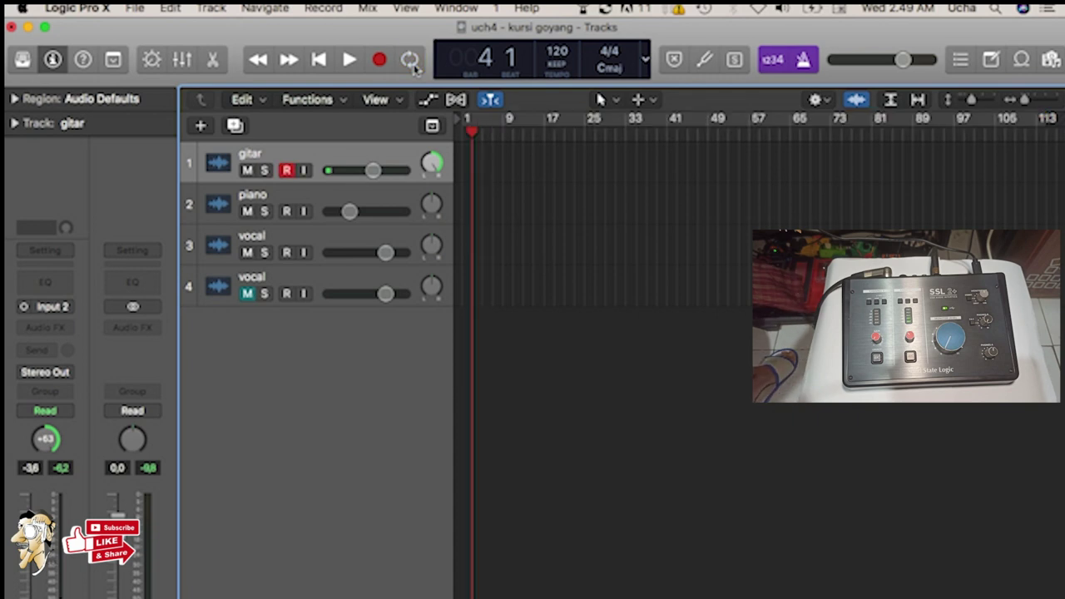
pyautogui.press('r')
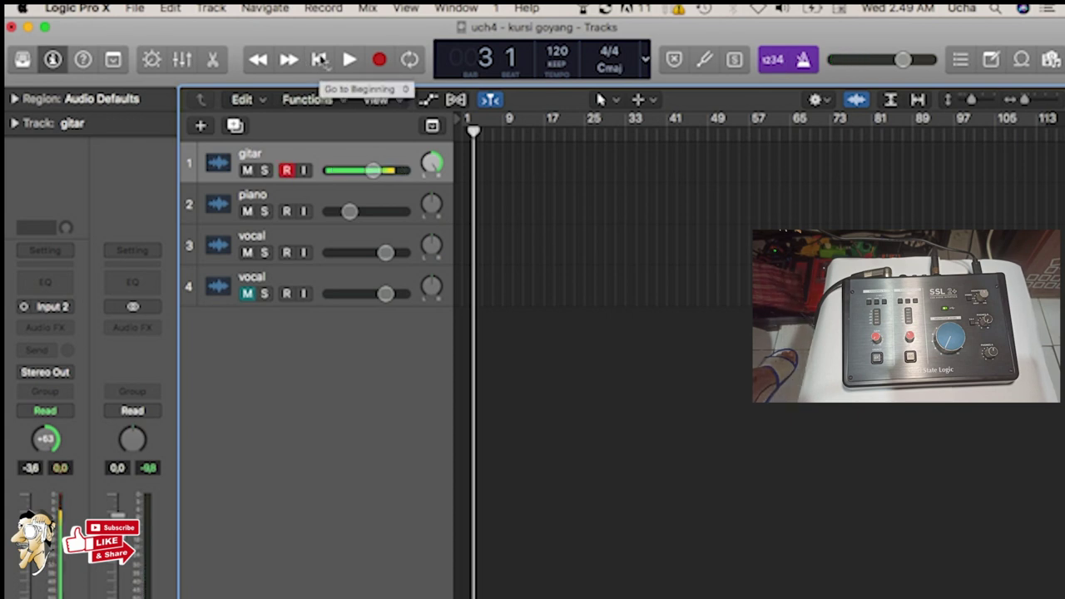
pyautogui.click(320, 60)
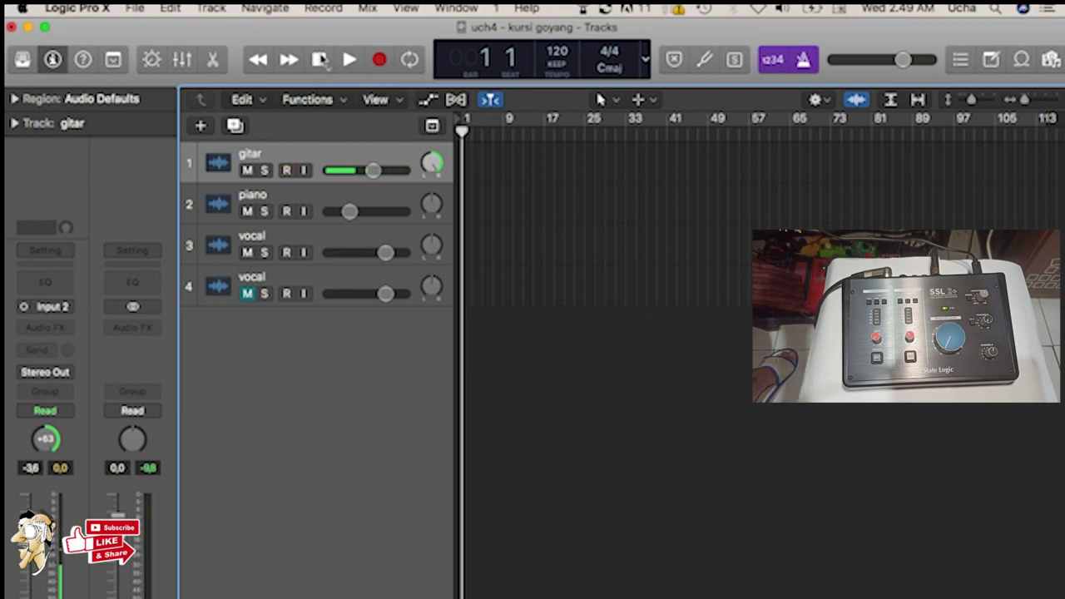
# Record a gitar take from bar 1 to about bar 14, stop, and delete the take
pyautogui.press('r')
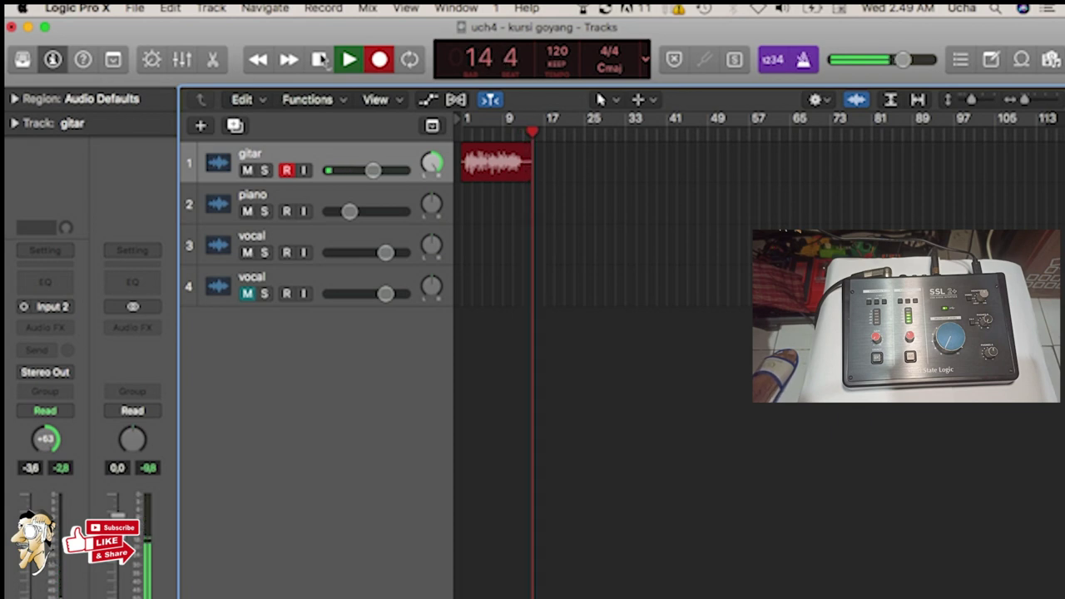
pyautogui.click(321, 60)
pyautogui.press('Delete')
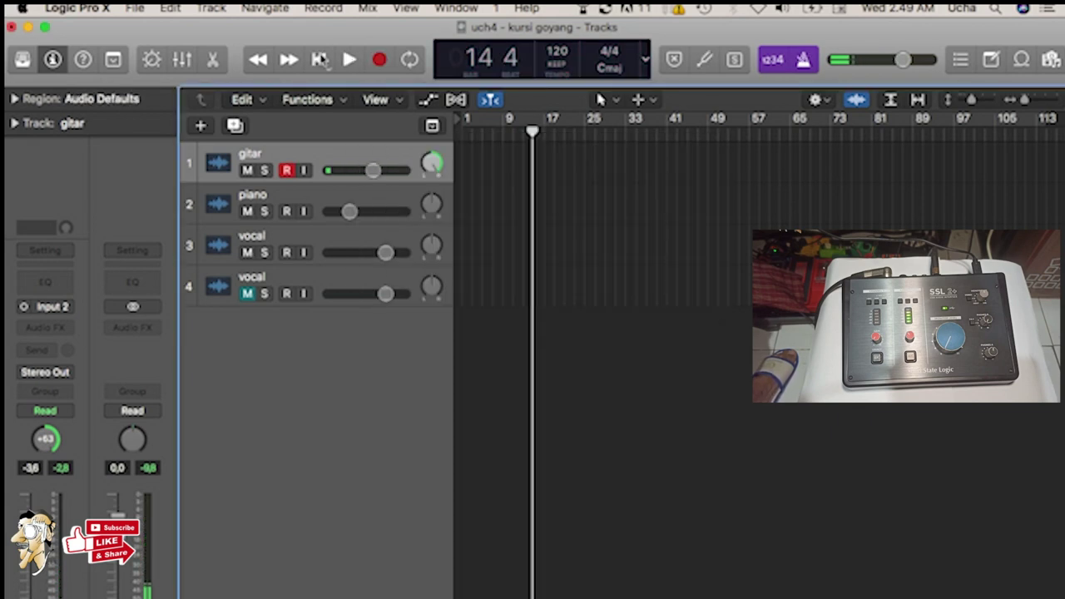
# Return to the project start, record a gitar take up to about bar 17, and delete it
pyautogui.click(321, 60)
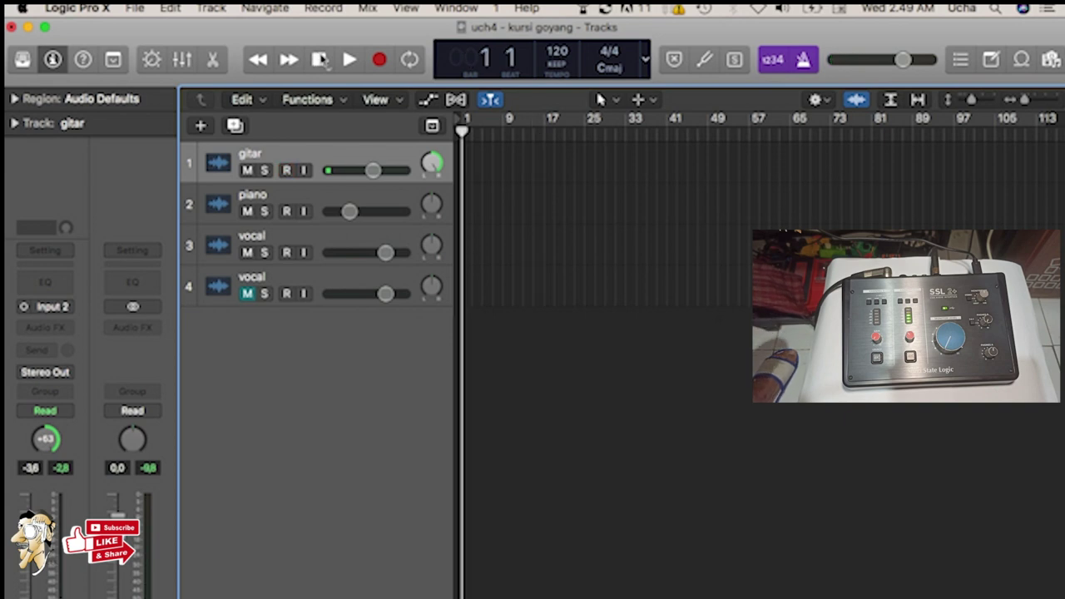
pyautogui.press('r')
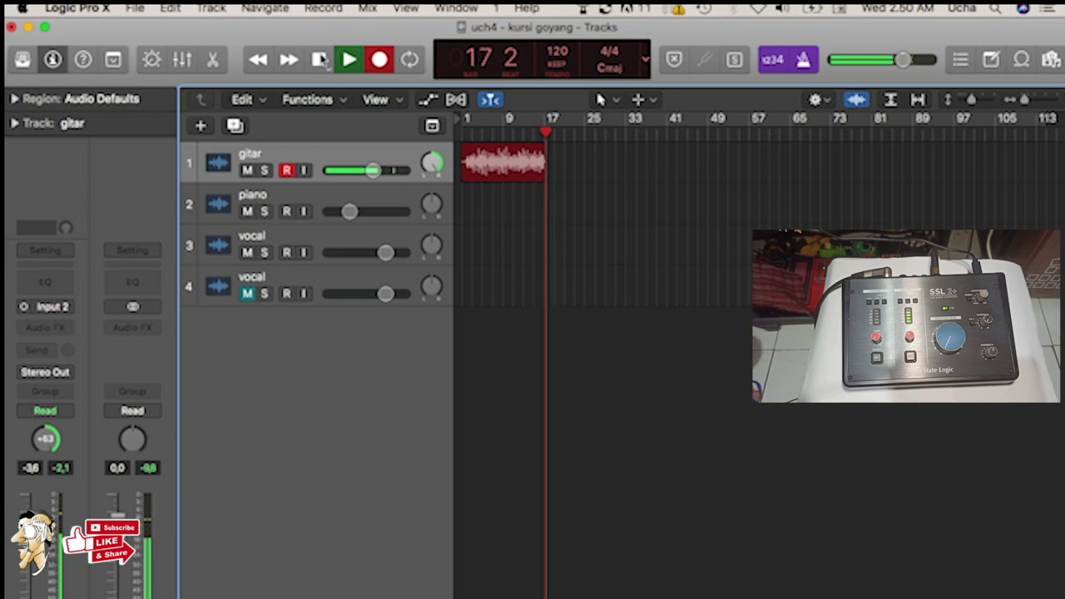
pyautogui.click(320, 59)
pyautogui.press('Delete')
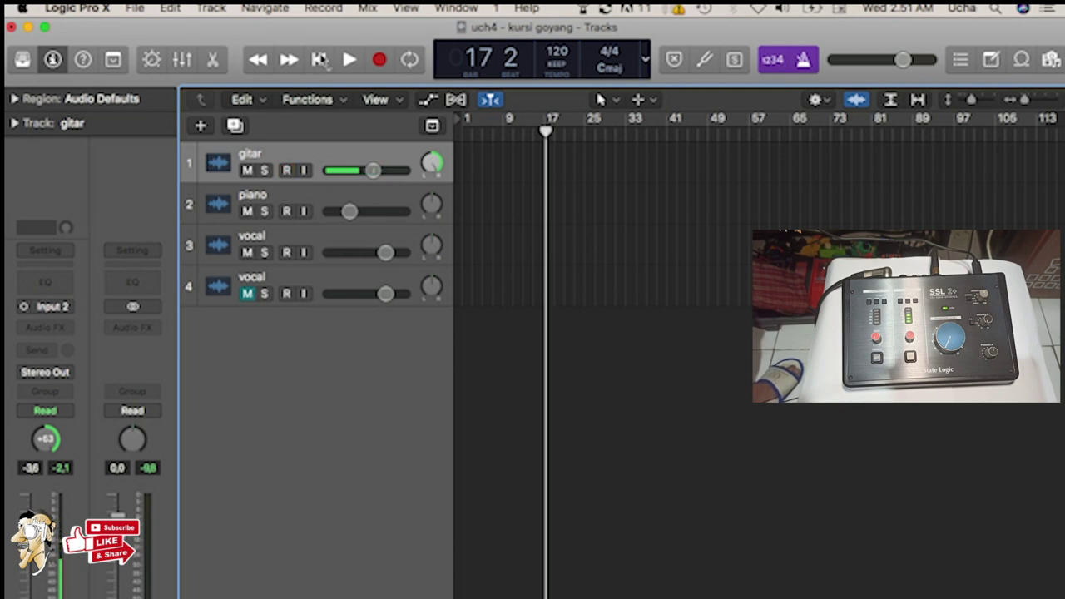
# Return to the project start, record a gitar take up to about bar 28, and delete it
pyautogui.click(321, 60)
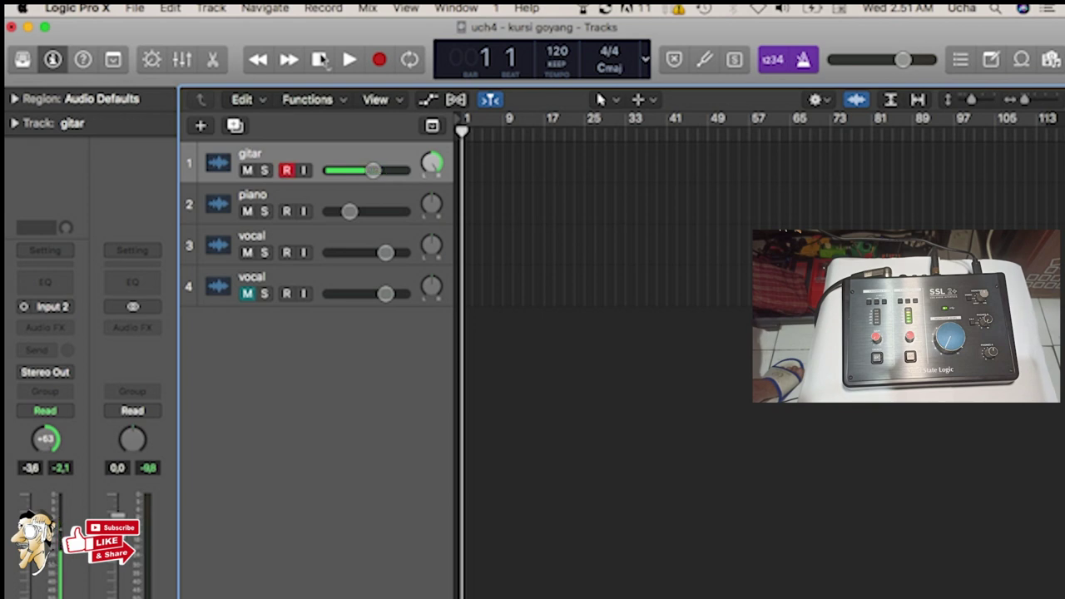
pyautogui.press('r')
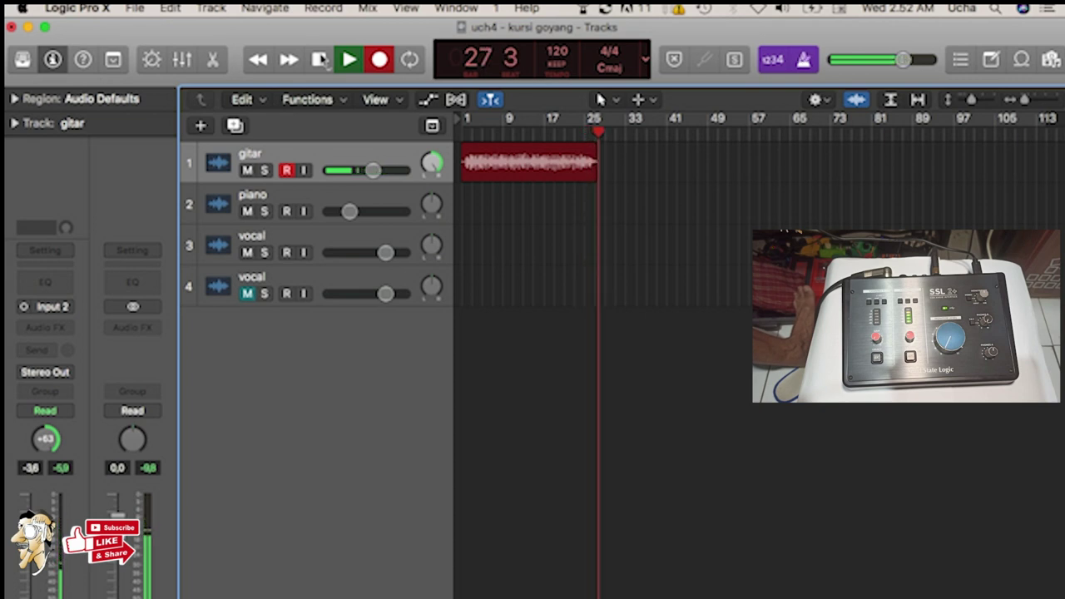
pyautogui.click(319, 60)
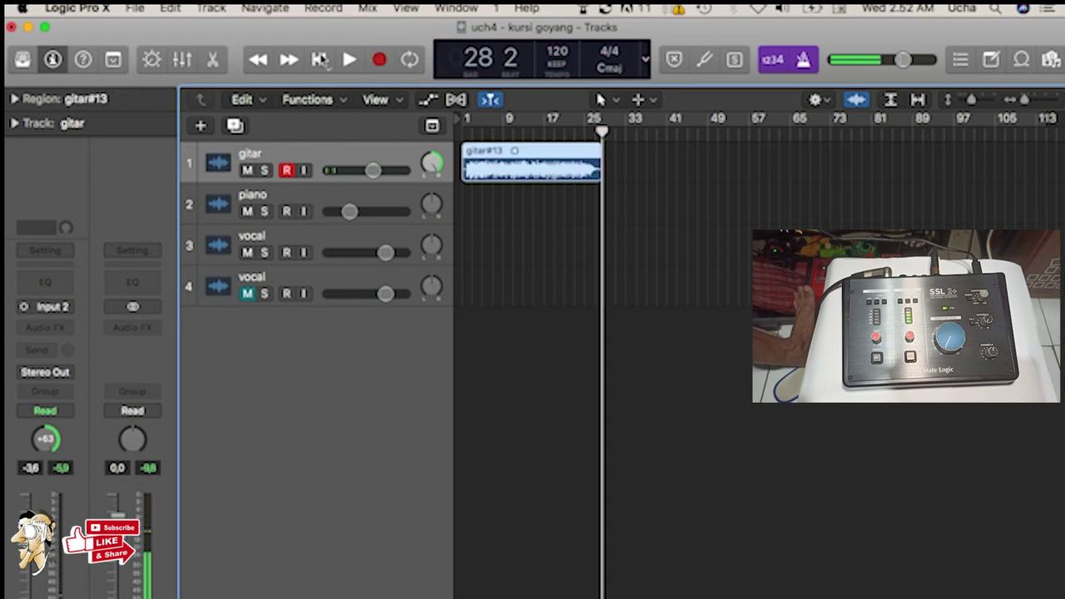
pyautogui.press('Delete')
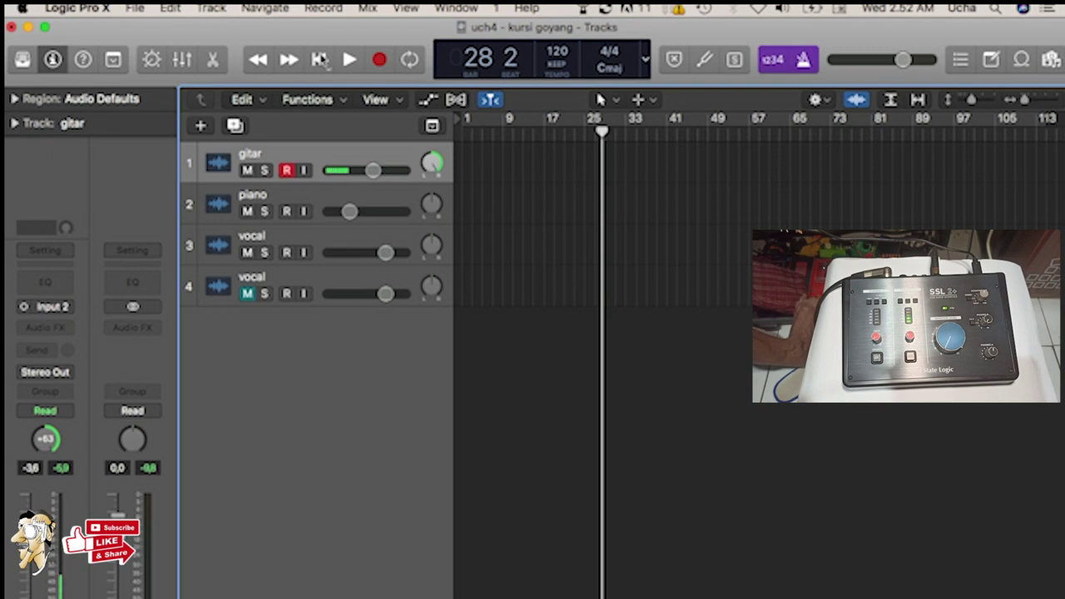
# Record the guitar part on the gitar track from the project start to about bar 55
pyautogui.click(319, 60)
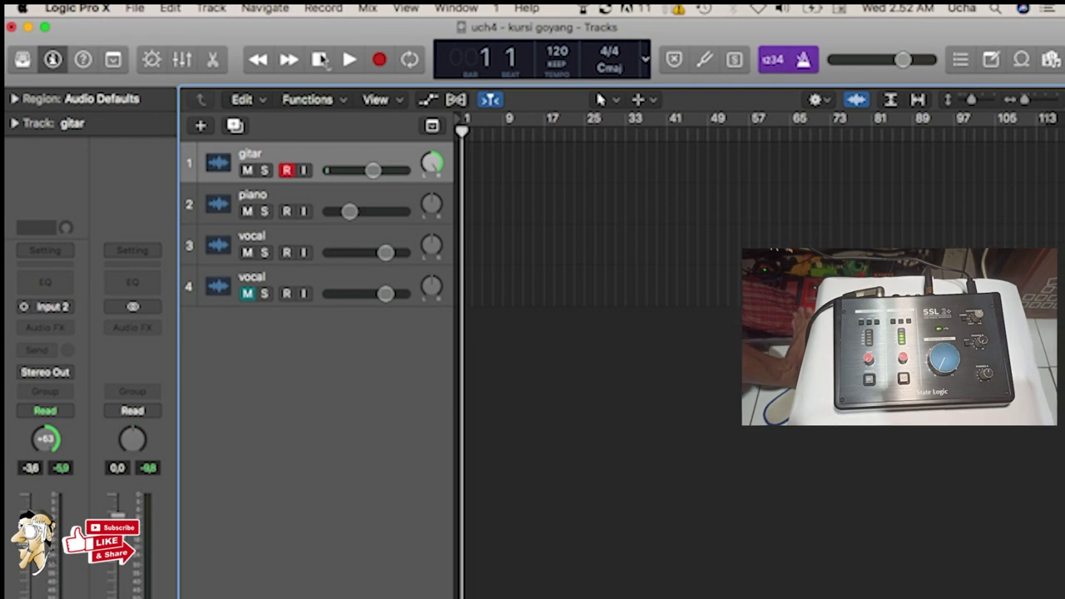
pyautogui.press('r')
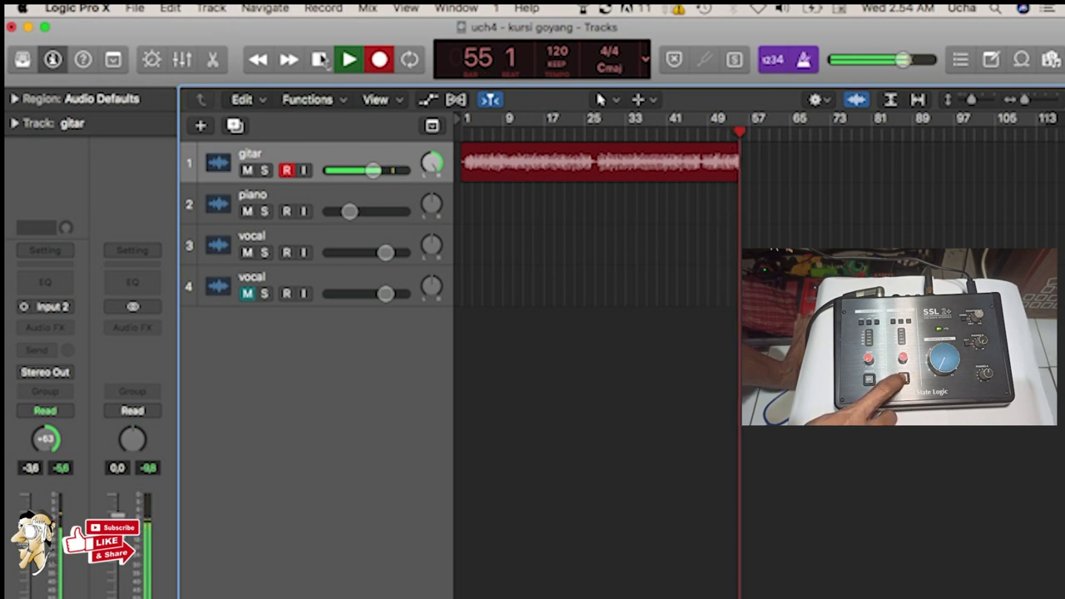
pyautogui.click(319, 60)
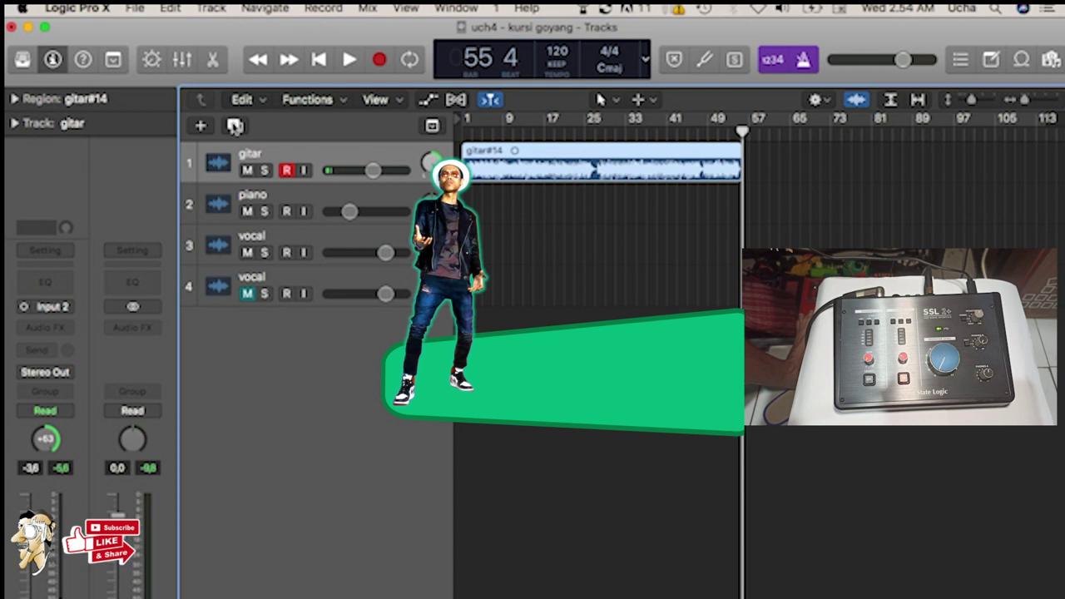
# Add one duplicate of the gitar track below the original, with recording and input monitoring enabled on it
pyautogui.click(235, 125)
pyautogui.click(235, 125)
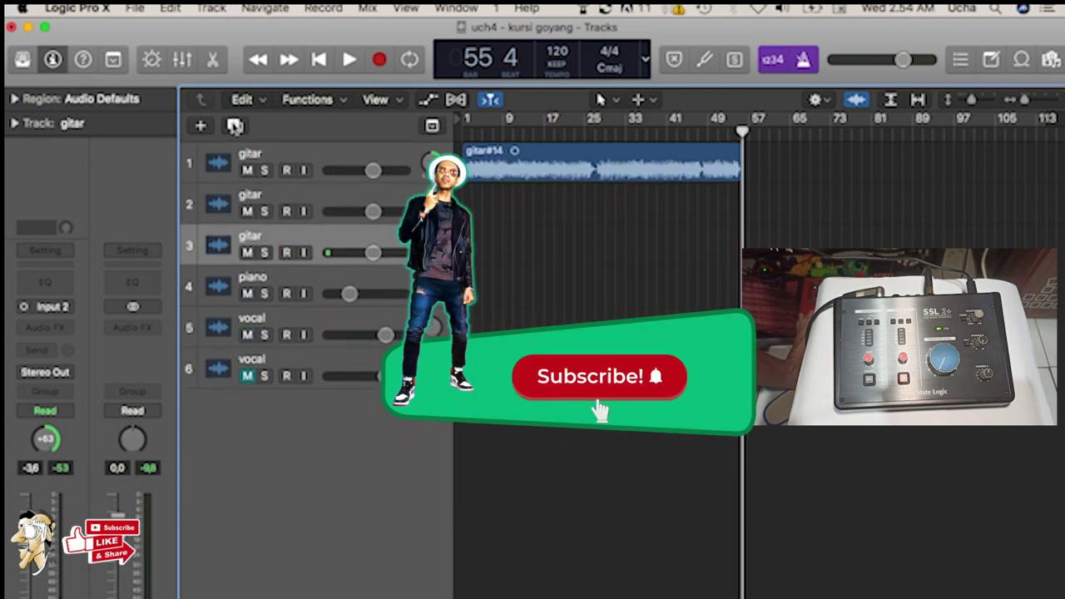
pyautogui.press('super+BackSpace')
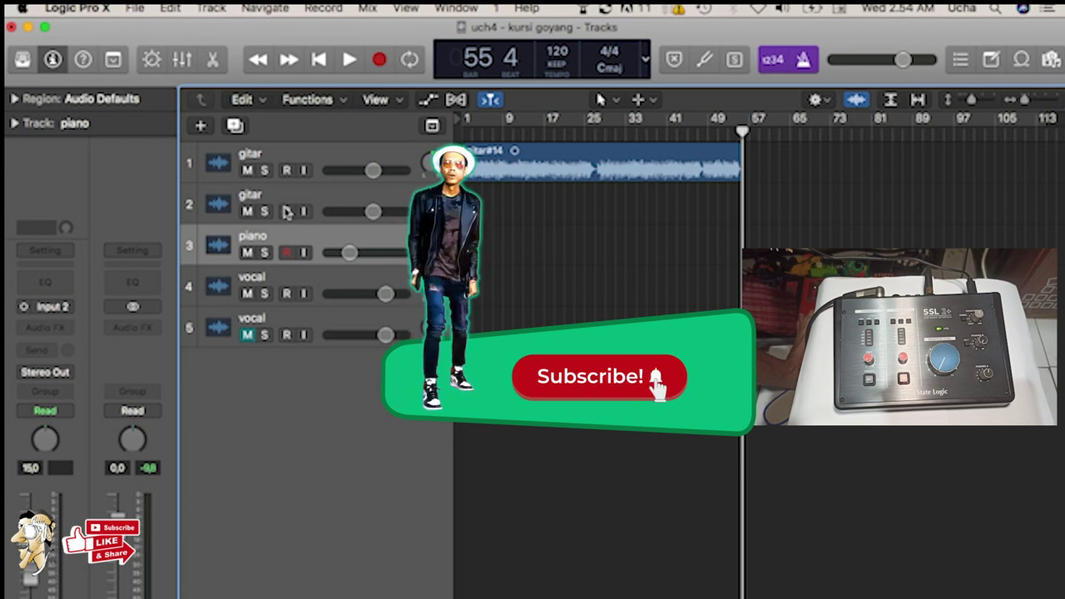
pyautogui.click(285, 211)
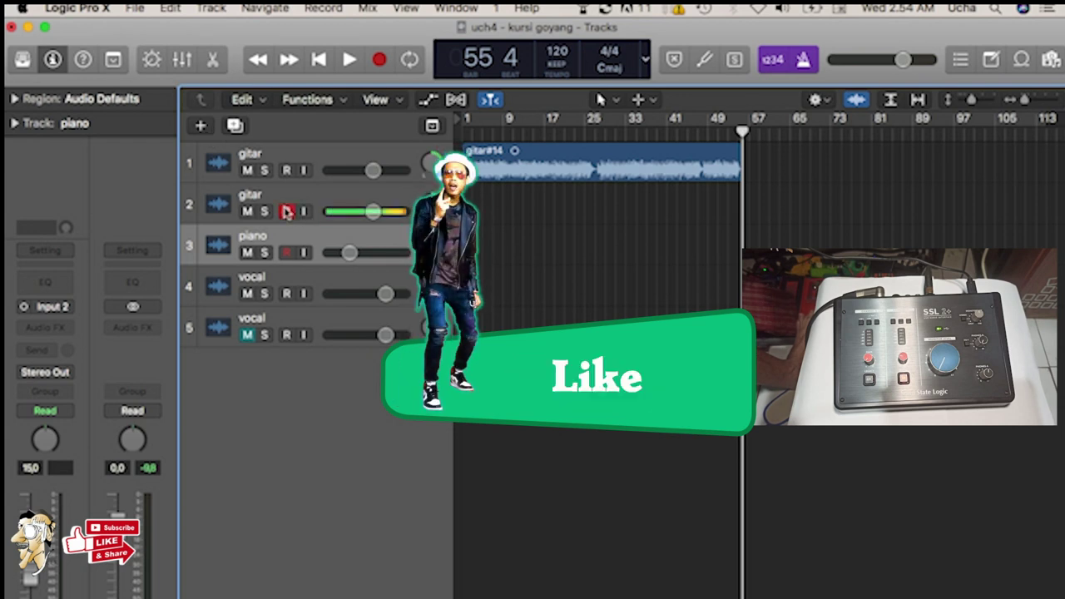
pyautogui.click(286, 211)
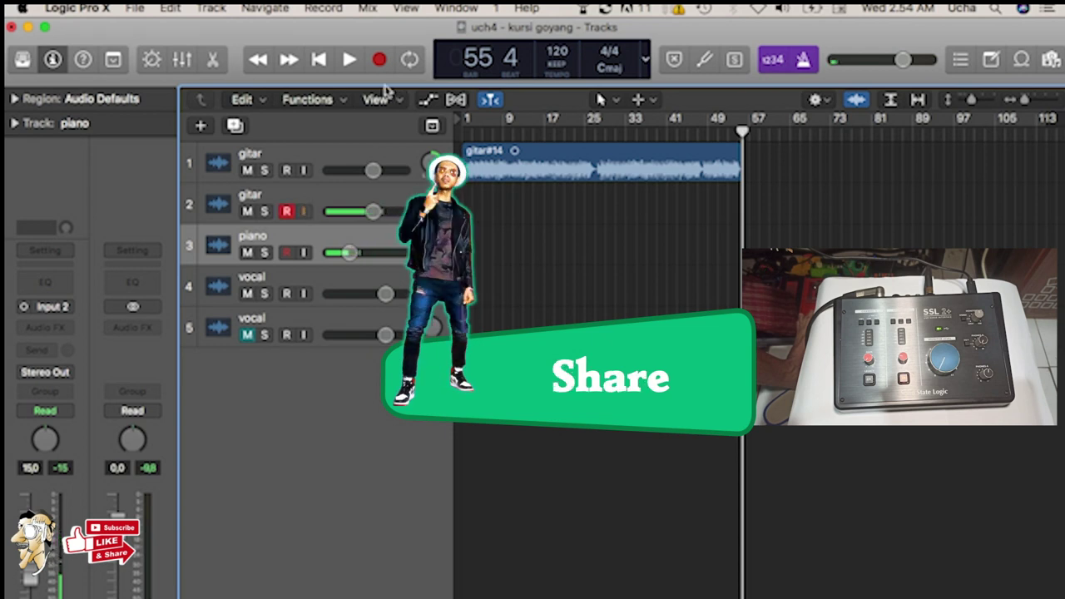
# Record a second guitar part on the duplicate gitar track from the project start to about bar 56
pyautogui.rightClick(323, 74)
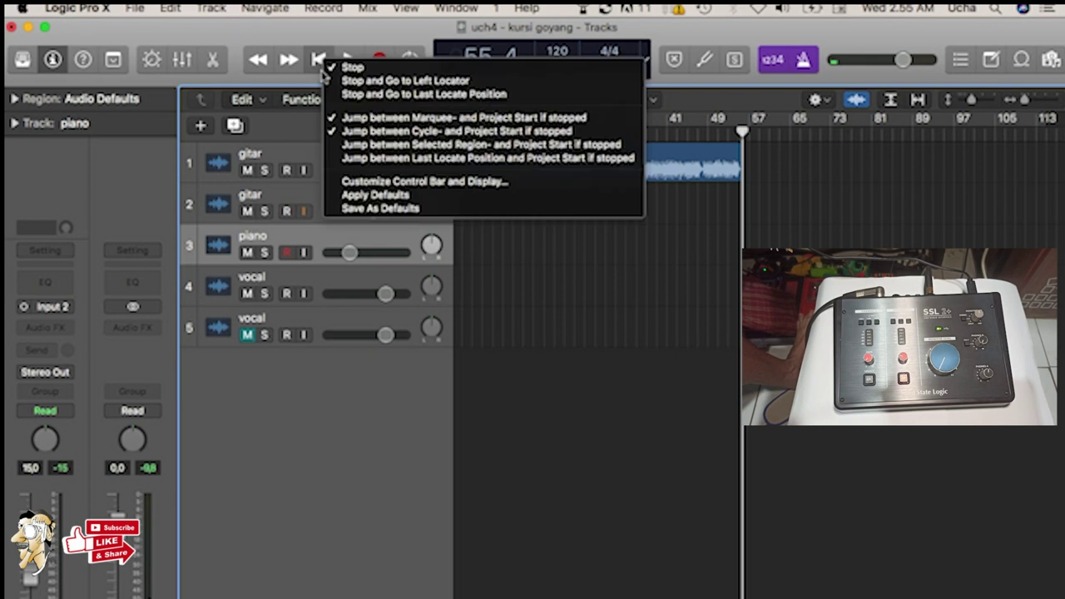
pyautogui.click(303, 63)
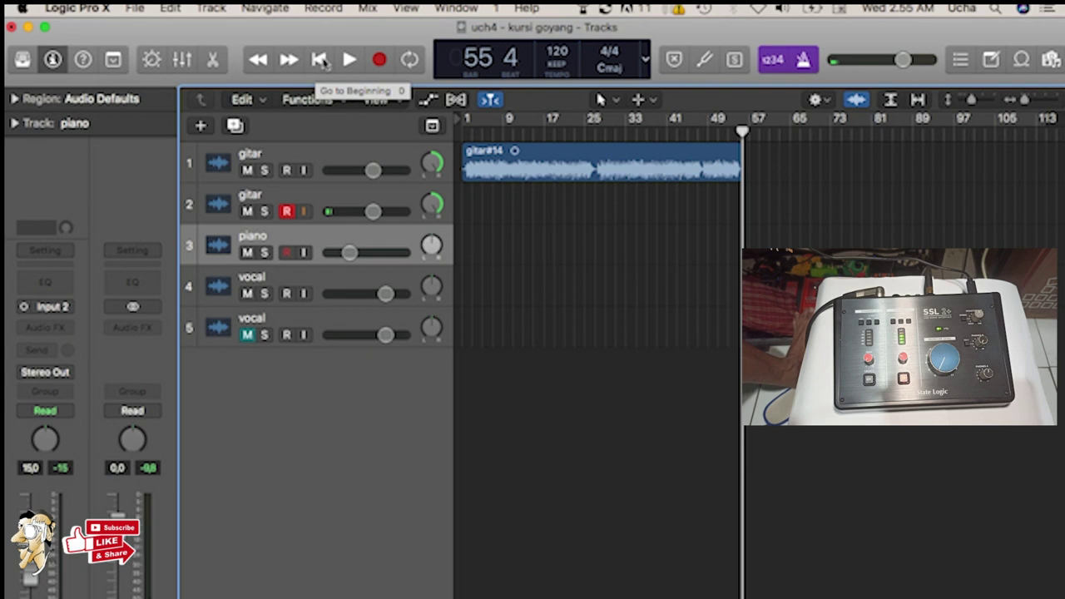
pyautogui.click(322, 61)
pyautogui.press('r')
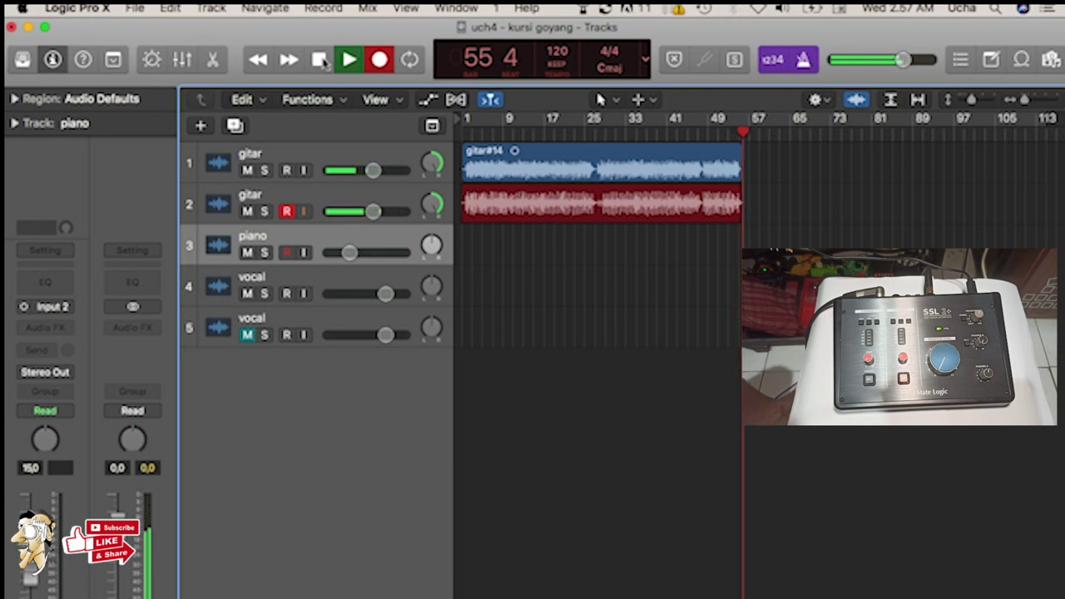
pyautogui.click(321, 60)
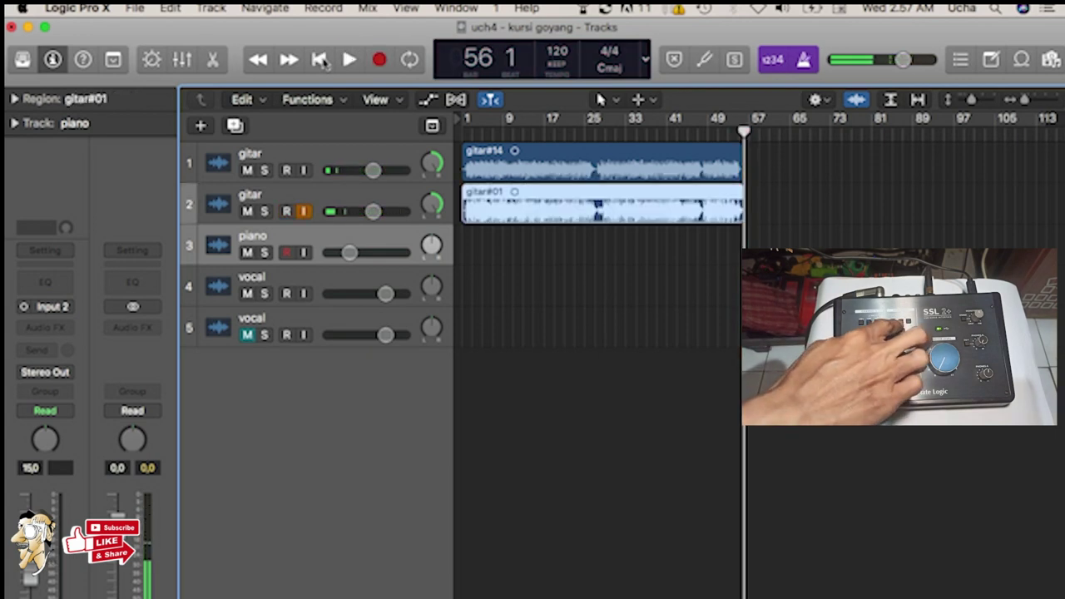
pyautogui.click(589, 300)
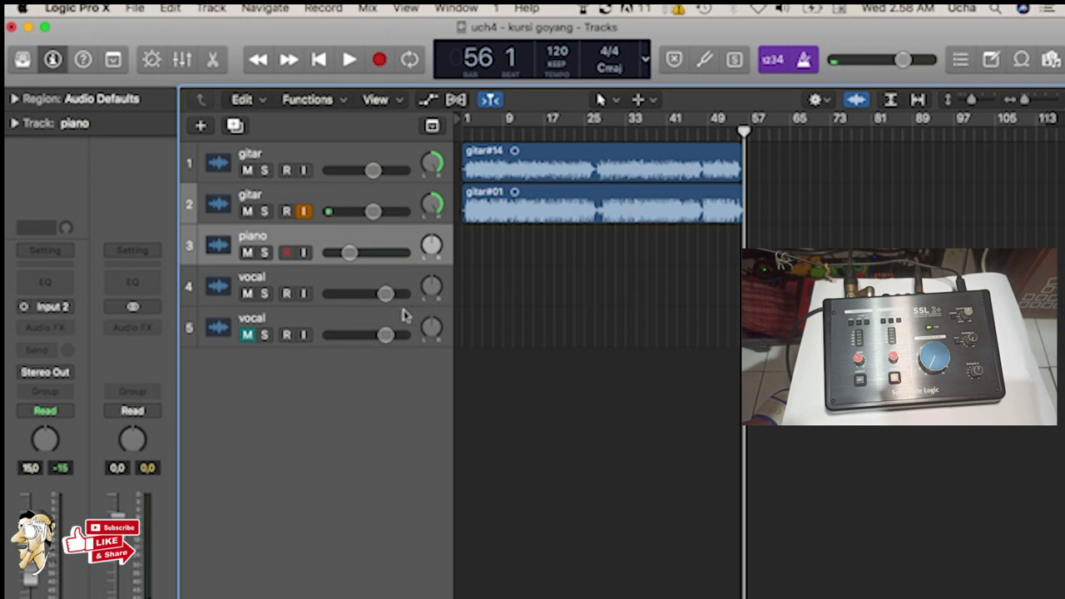
# Create one audio track using Input 1 below the first vocal track
pyautogui.click(319, 281)
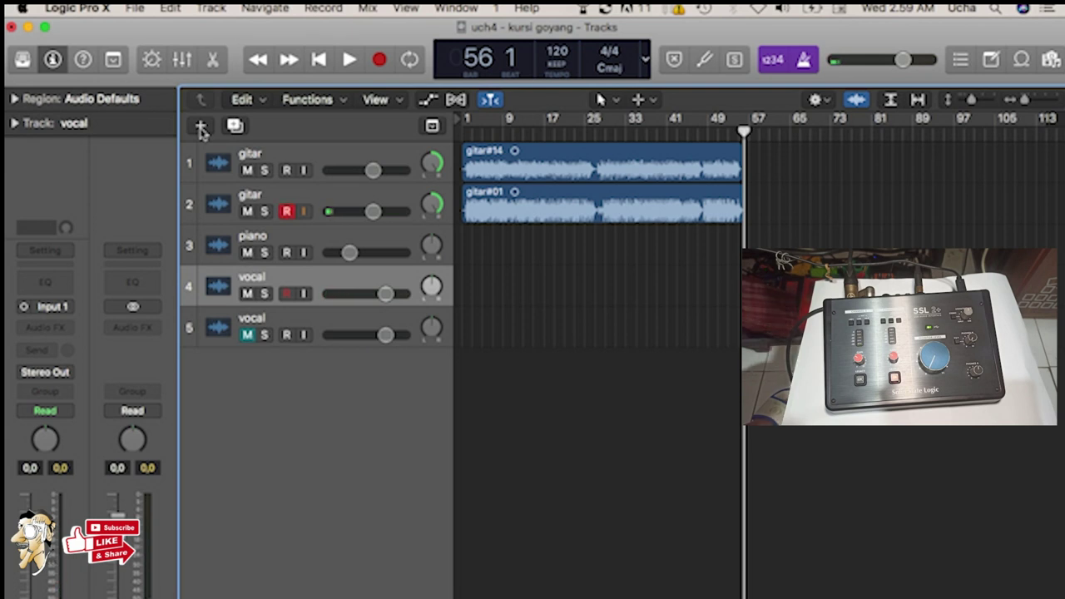
pyautogui.click(200, 128)
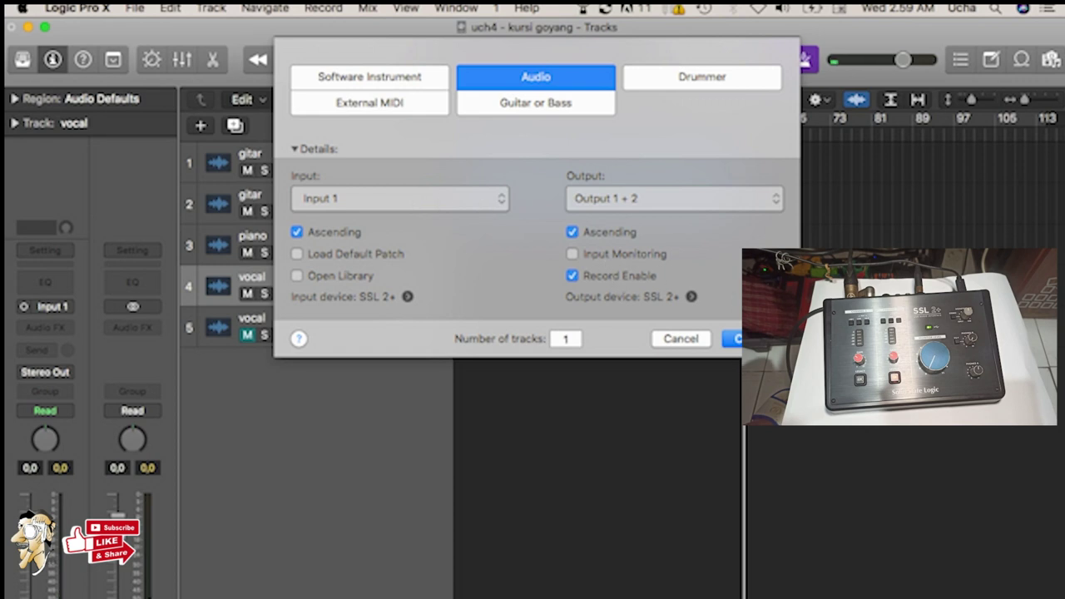
pyautogui.click(676, 338)
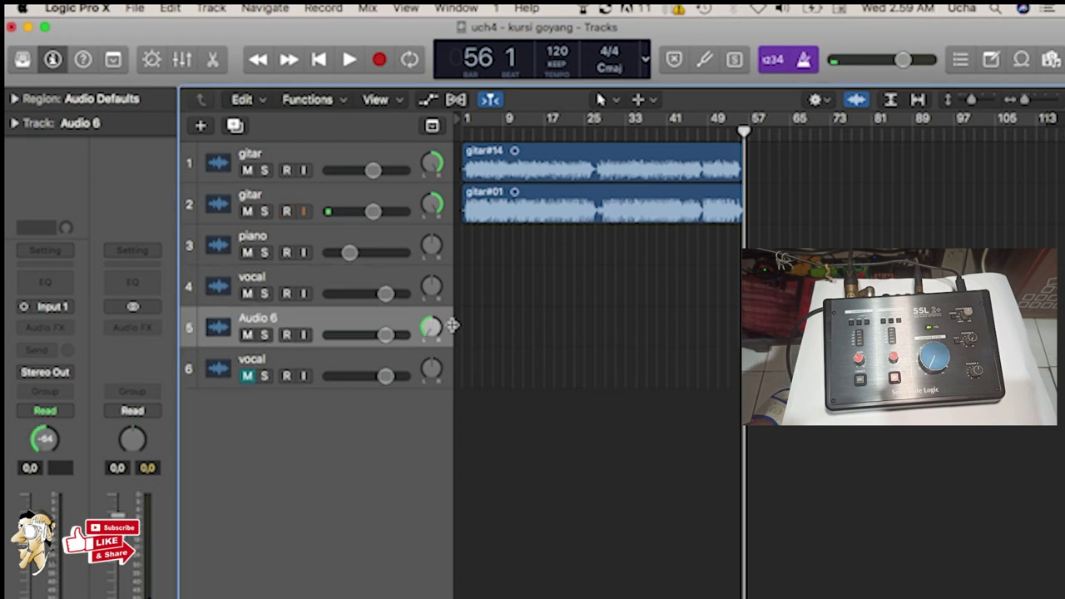
# Rename the new Input 1 audio track as vocal line 1
pyautogui.doubleClick(258, 317)
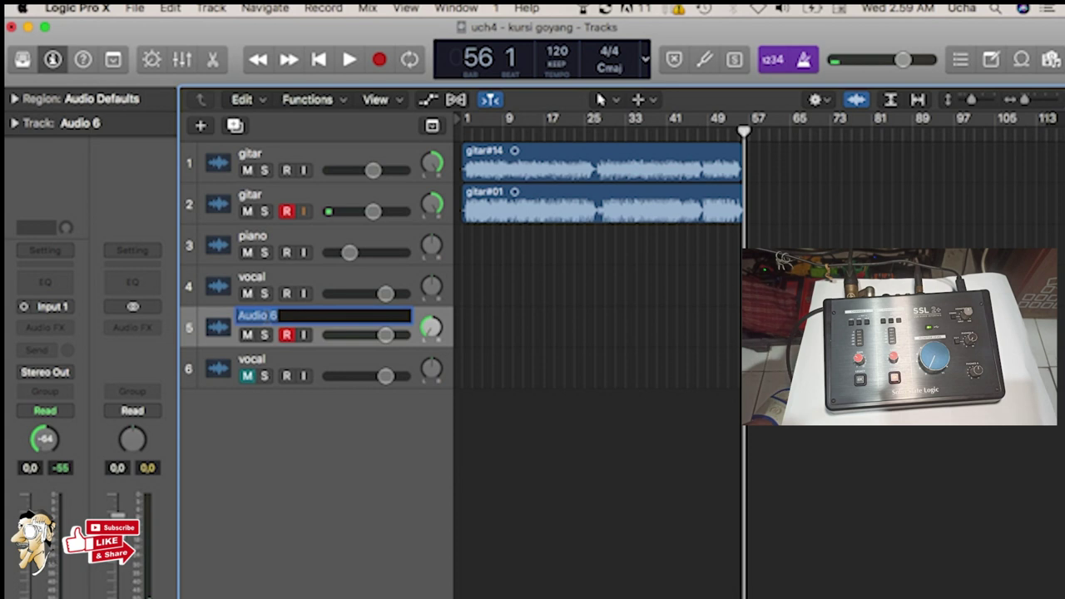
pyautogui.write('vocal line 1')
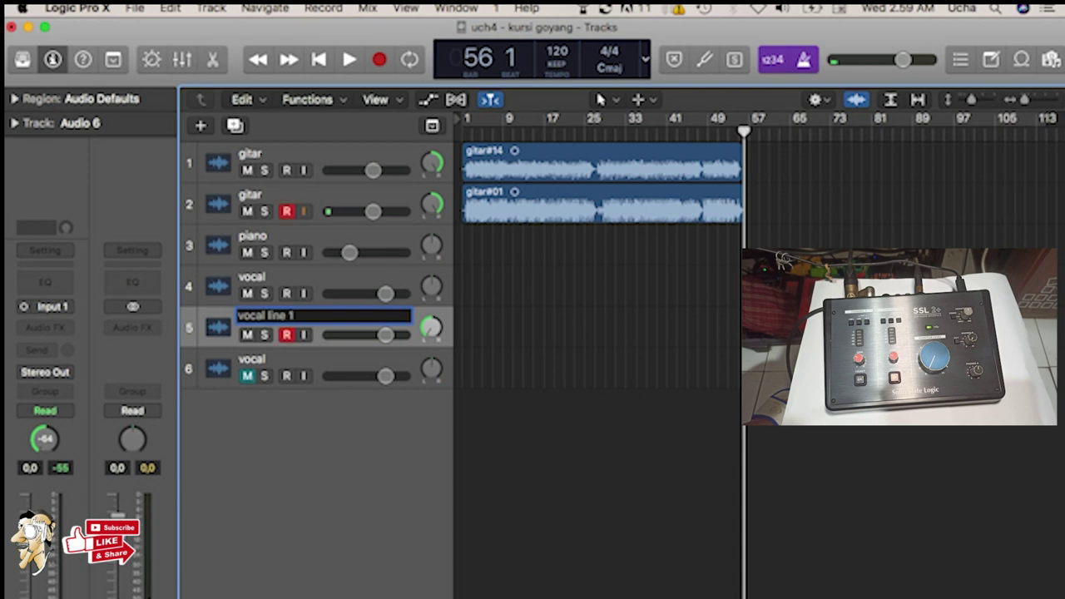
pyautogui.press('Return')
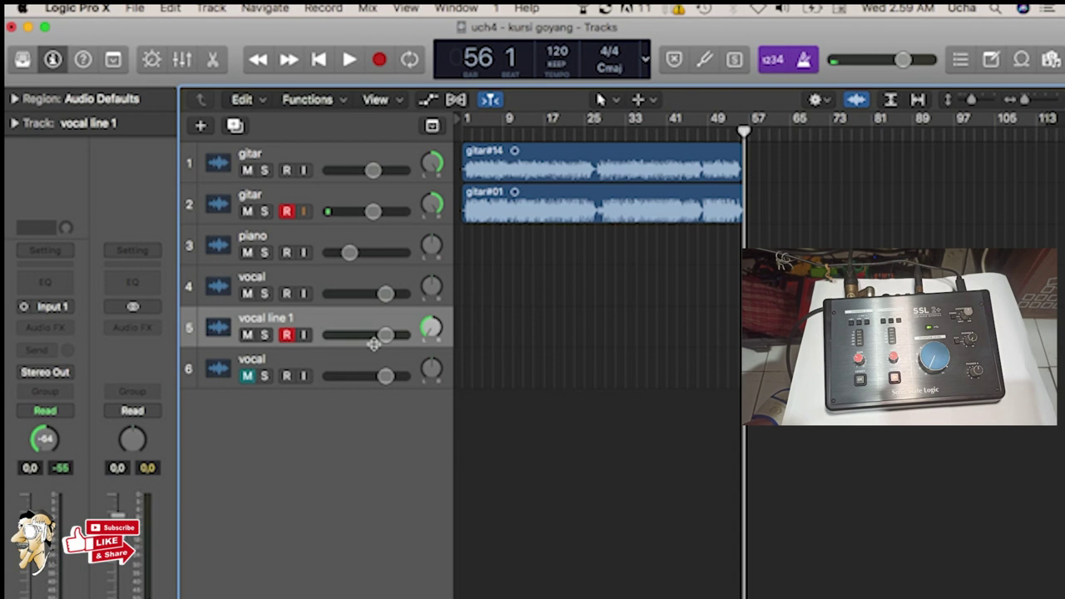
# Disable recording on the second gitar track and mute it, with the playhead at the project start
pyautogui.click(326, 226)
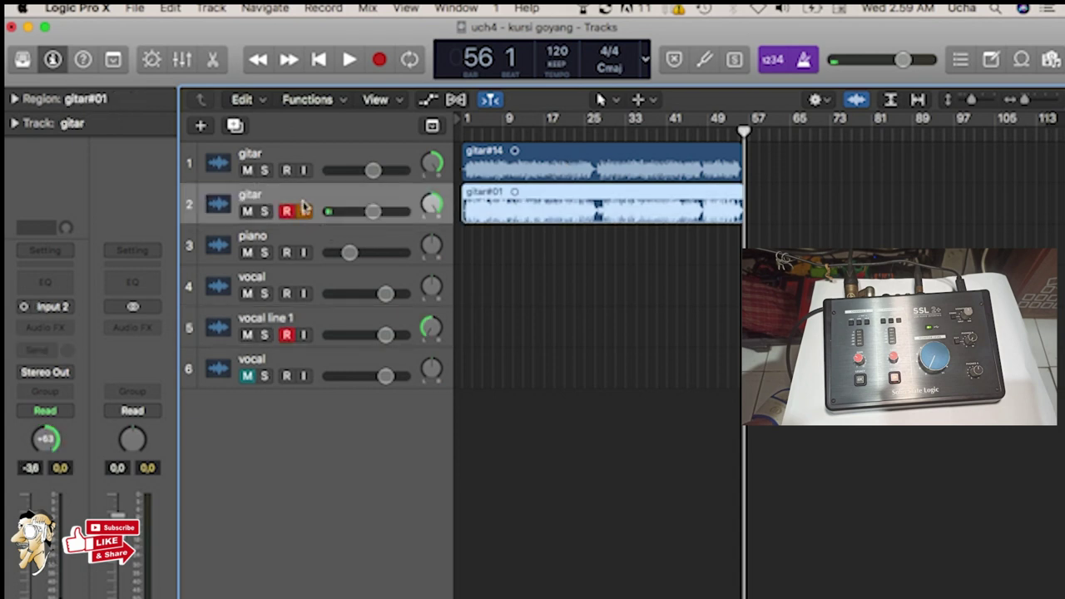
pyautogui.hotkey('shift', 'Return')
pyautogui.click(286, 213)
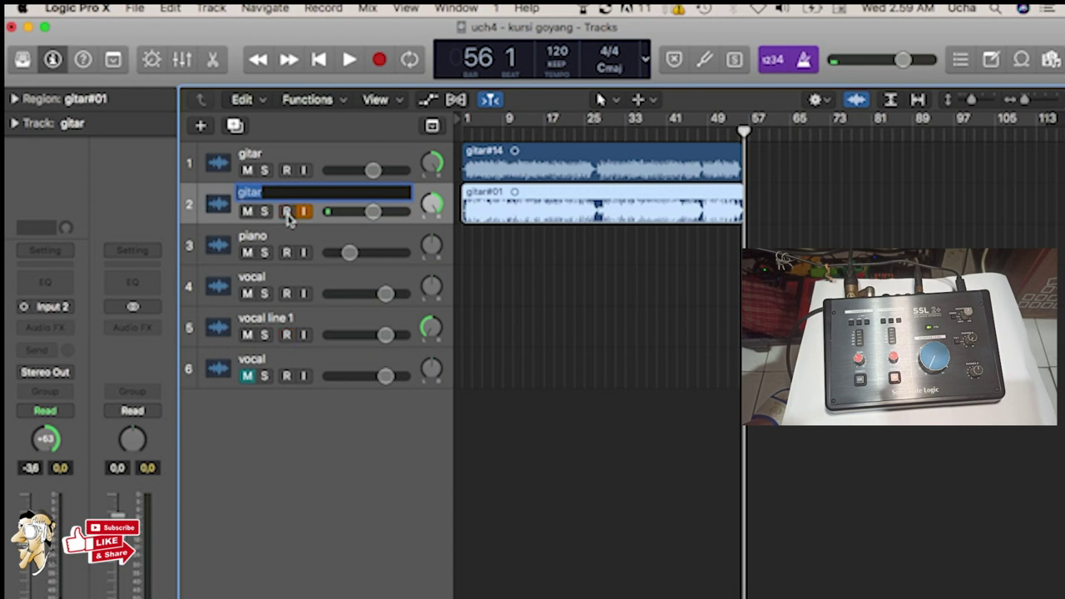
pyautogui.click(287, 212)
pyautogui.click(281, 218)
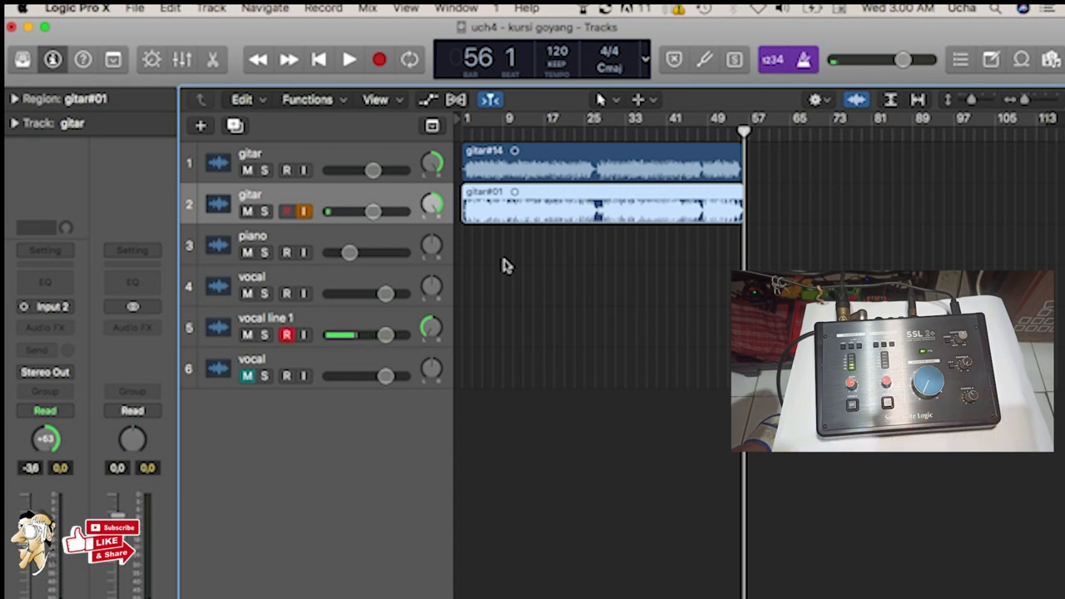
pyautogui.click(319, 60)
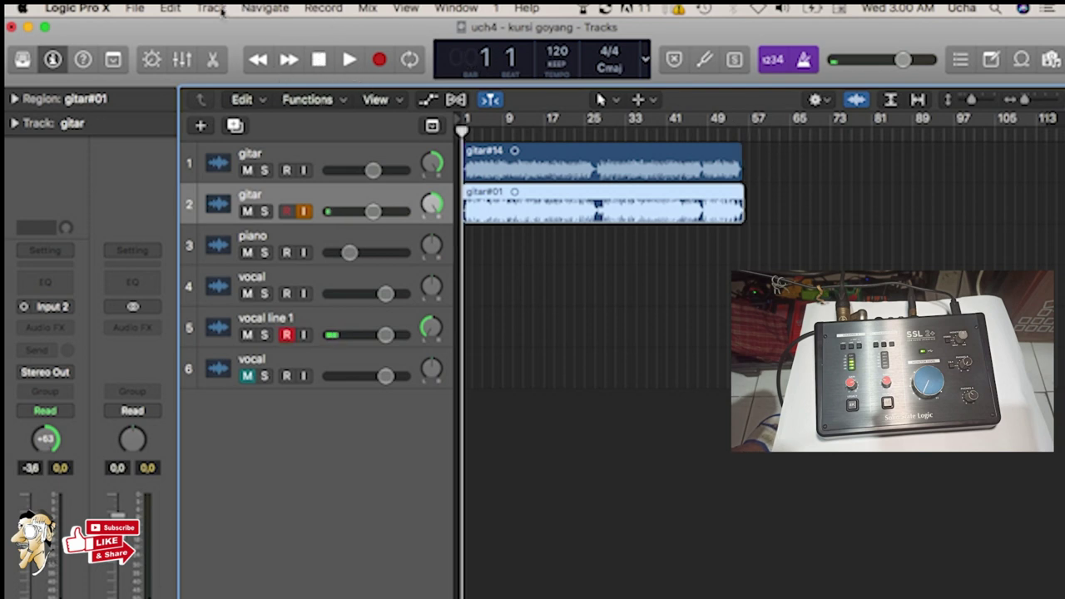
pyautogui.click(248, 211)
# Record a vocal take on the vocal line 1 track to about bar 53, undo it and delete its audio file from disk
pyautogui.press('r')
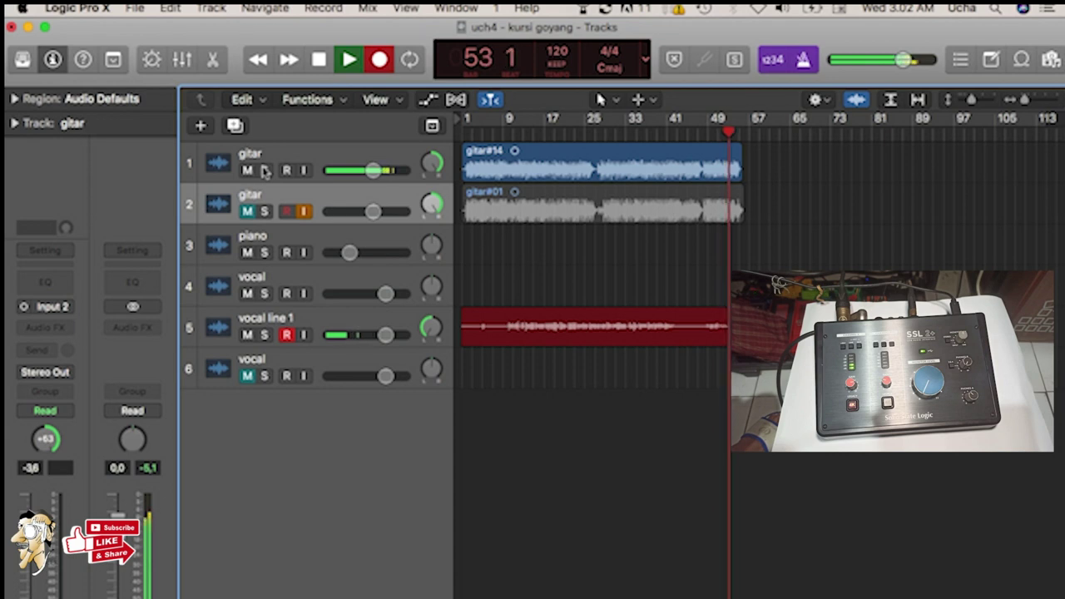
pyautogui.press('space')
pyautogui.press('super+z')
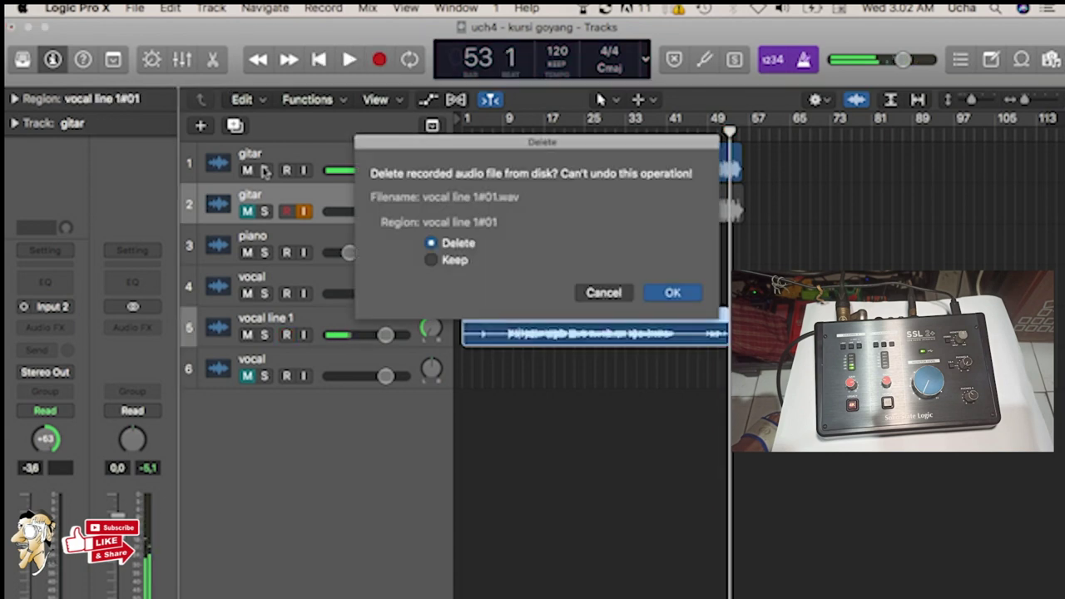
pyautogui.press('Return')
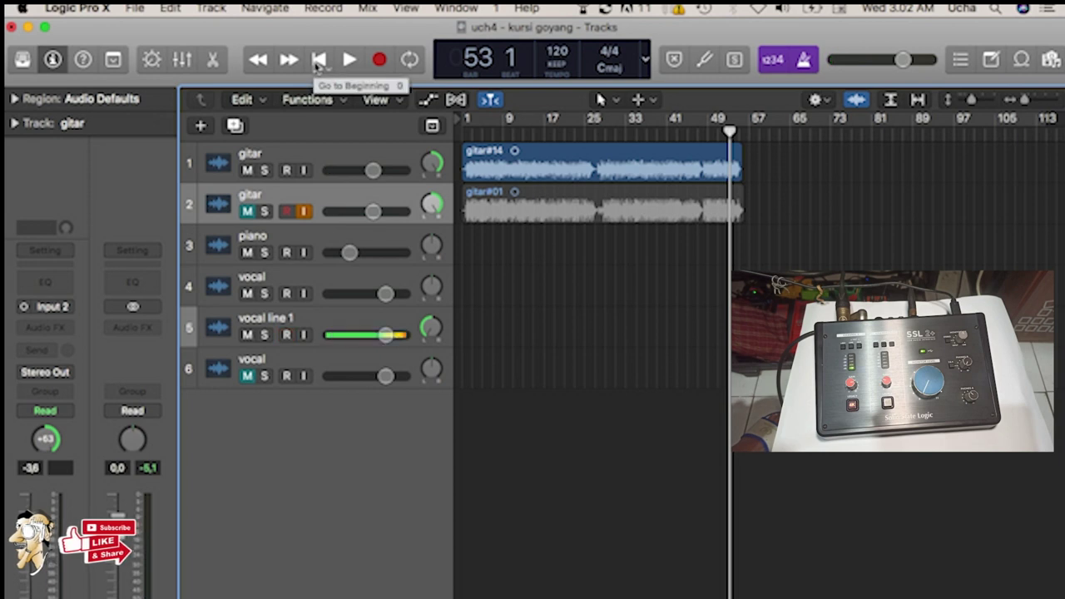
# Record a vocal take on the vocal line 1 track from the project start to about bar 47
pyautogui.click(318, 60)
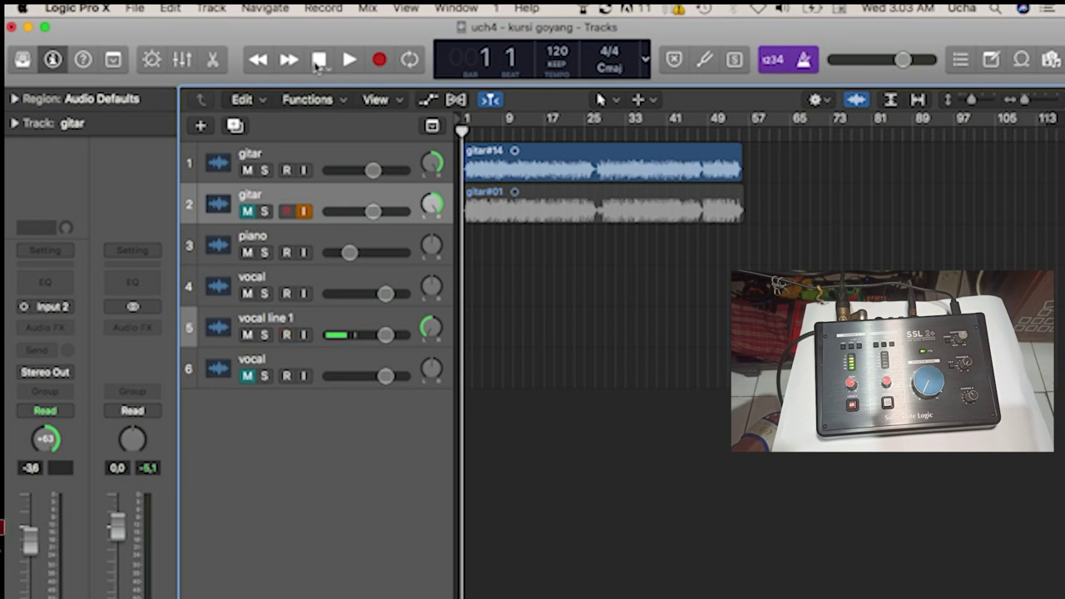
pyautogui.press('r')
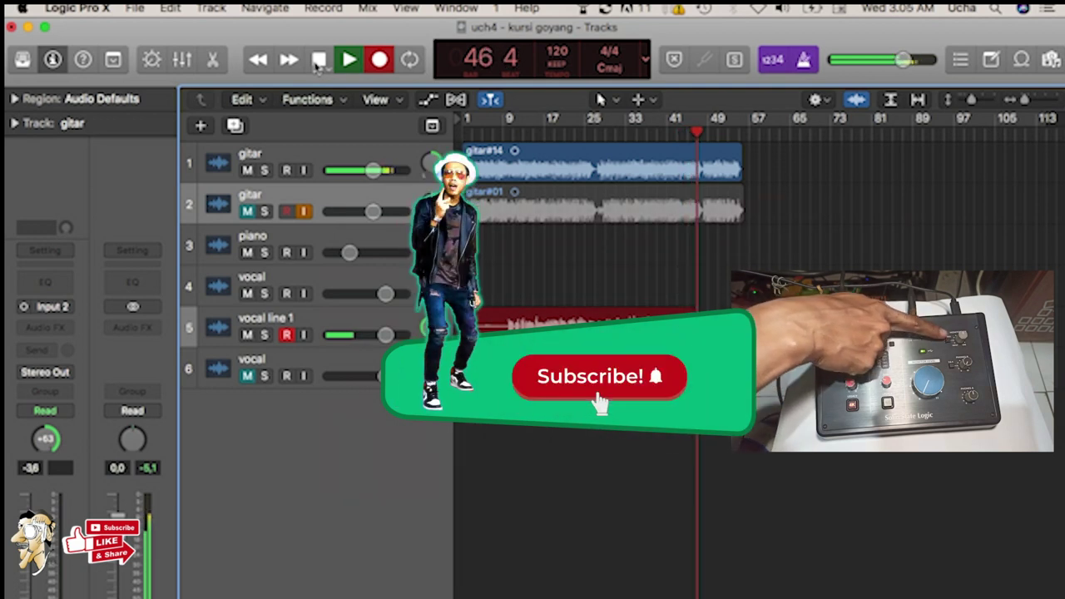
pyautogui.click(319, 60)
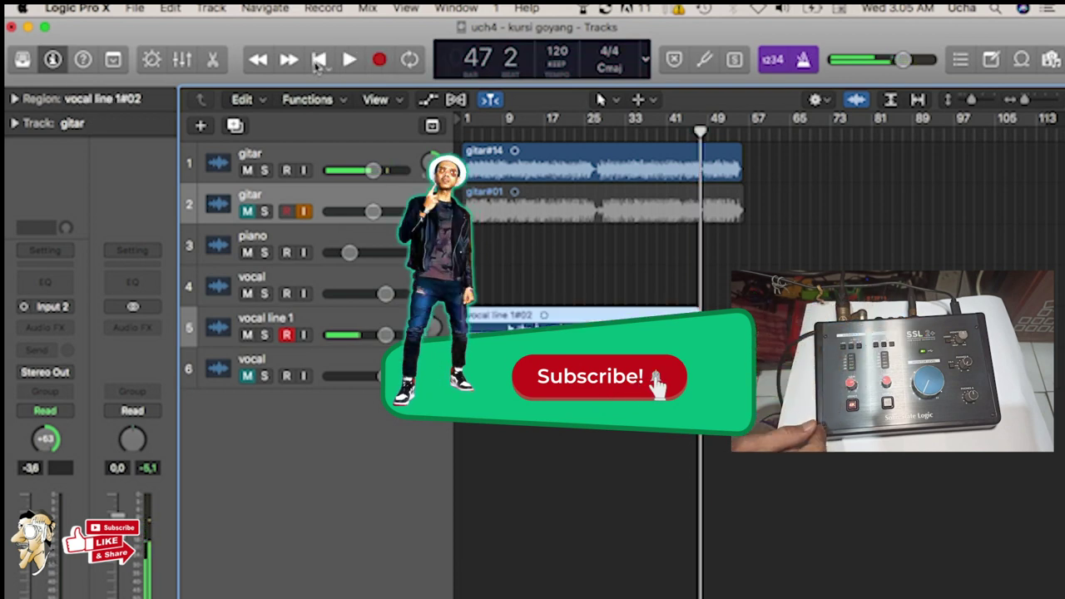
# Duplicate the vocal line 1 track below itself and mute the original
pyautogui.click(311, 320)
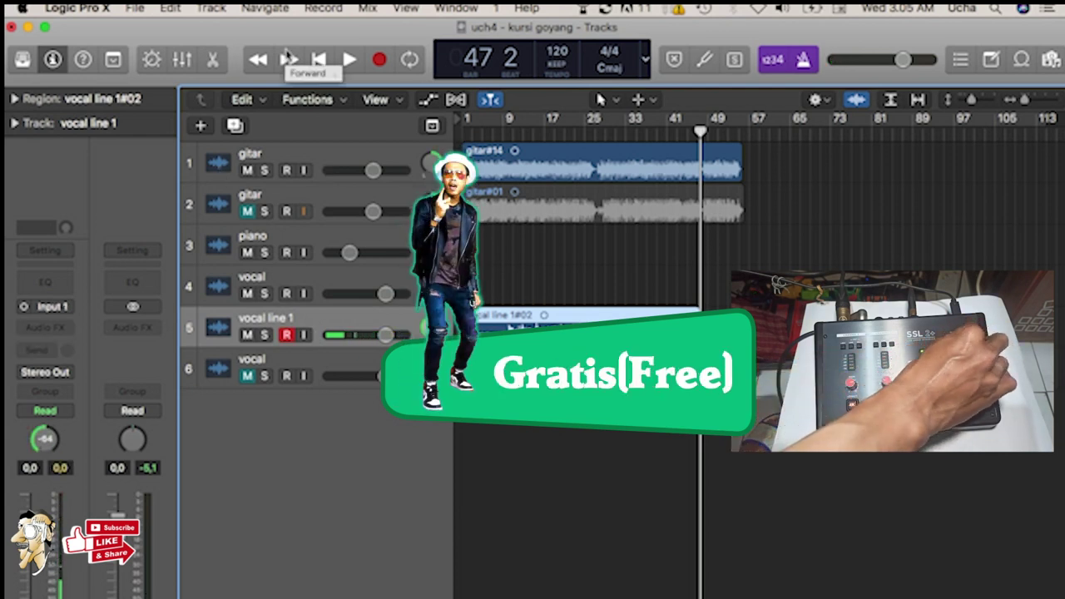
pyautogui.click(235, 126)
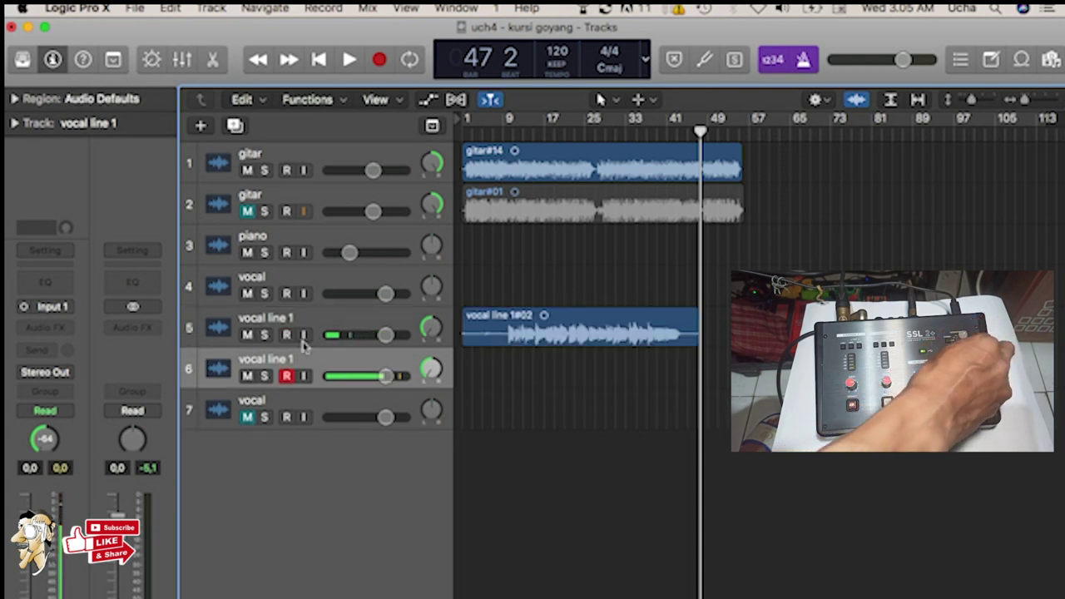
pyautogui.click(247, 334)
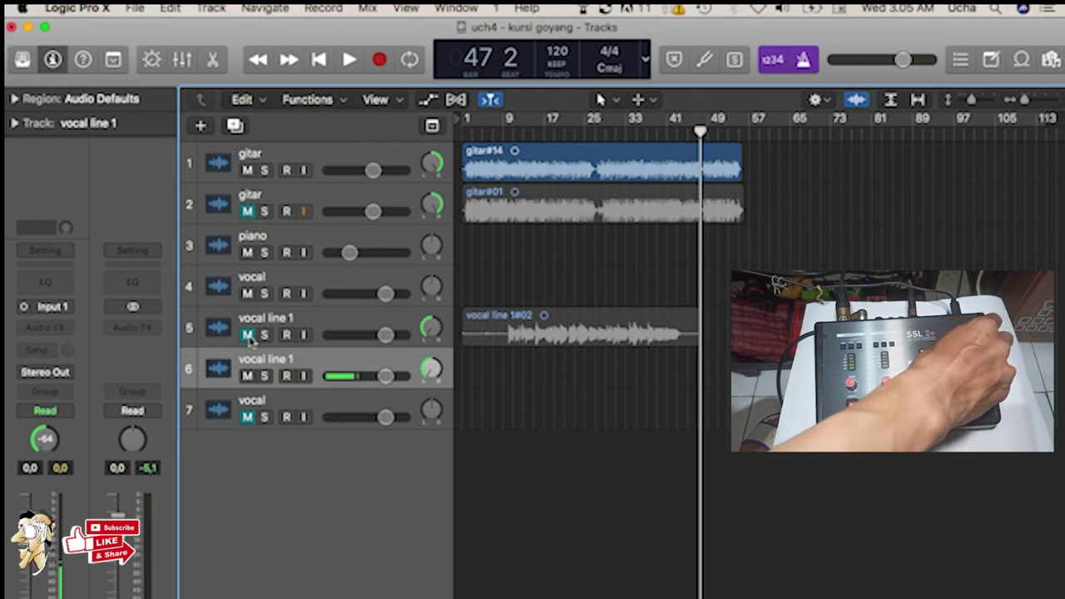
# Record a second vocal take on the duplicate vocal line 1 track from the project start to about bar 46
pyautogui.press('r')
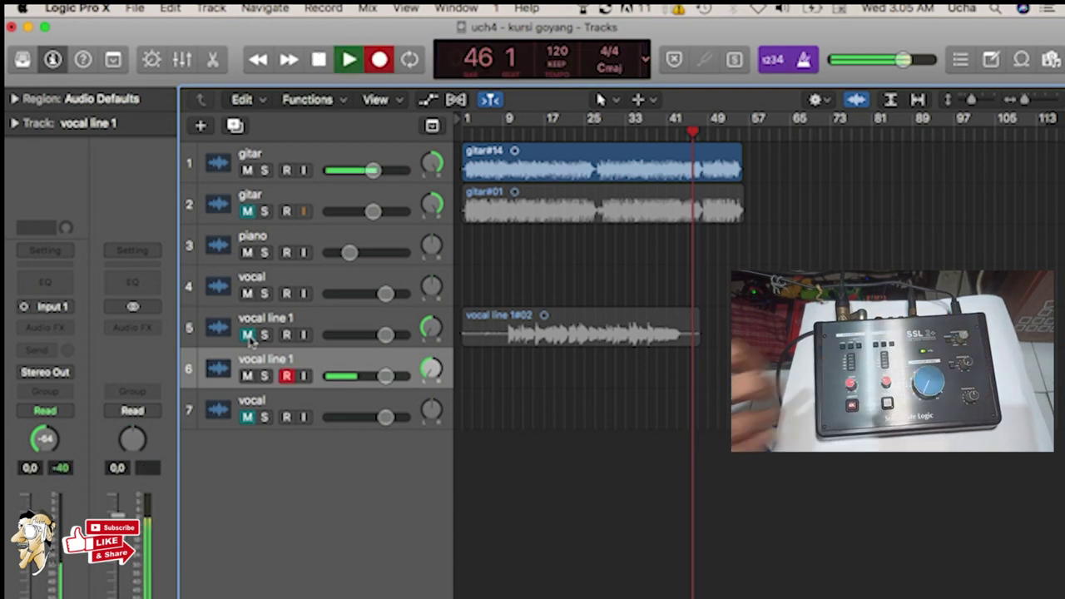
pyautogui.press('space')
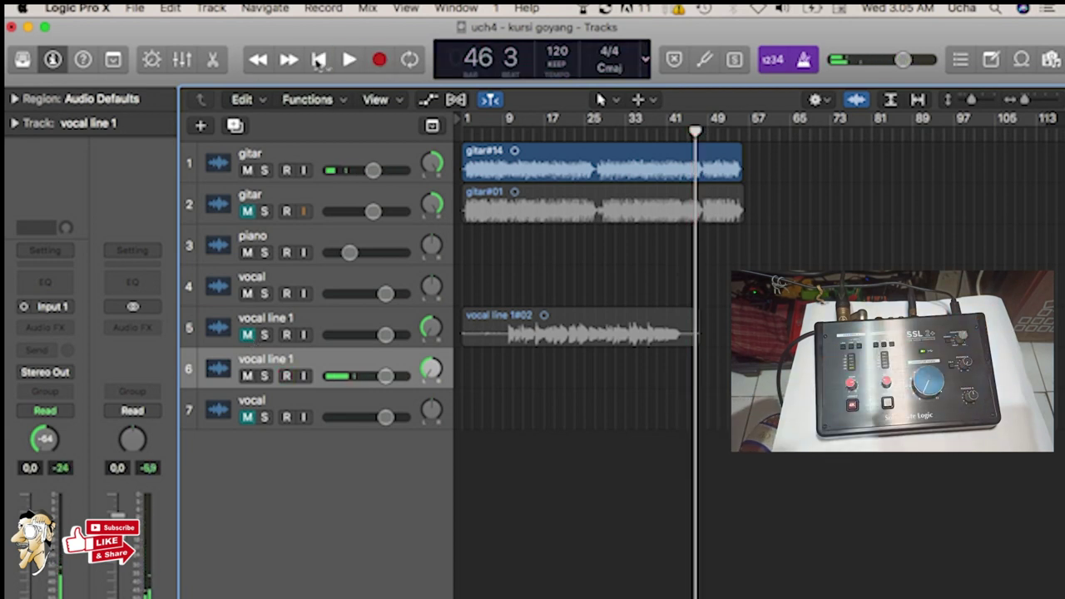
pyautogui.click(318, 60)
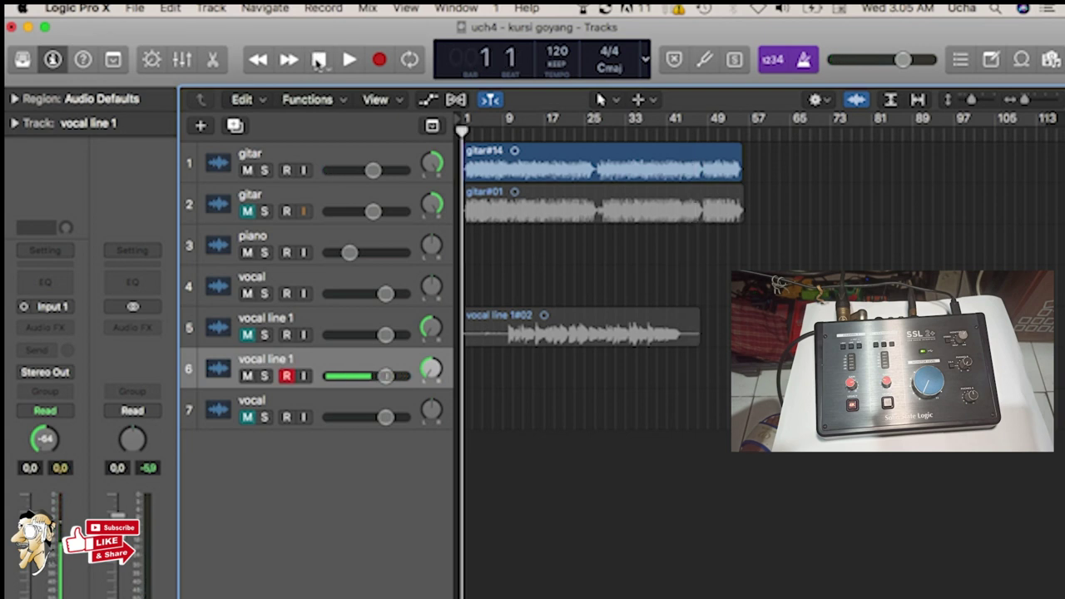
pyautogui.press('r')
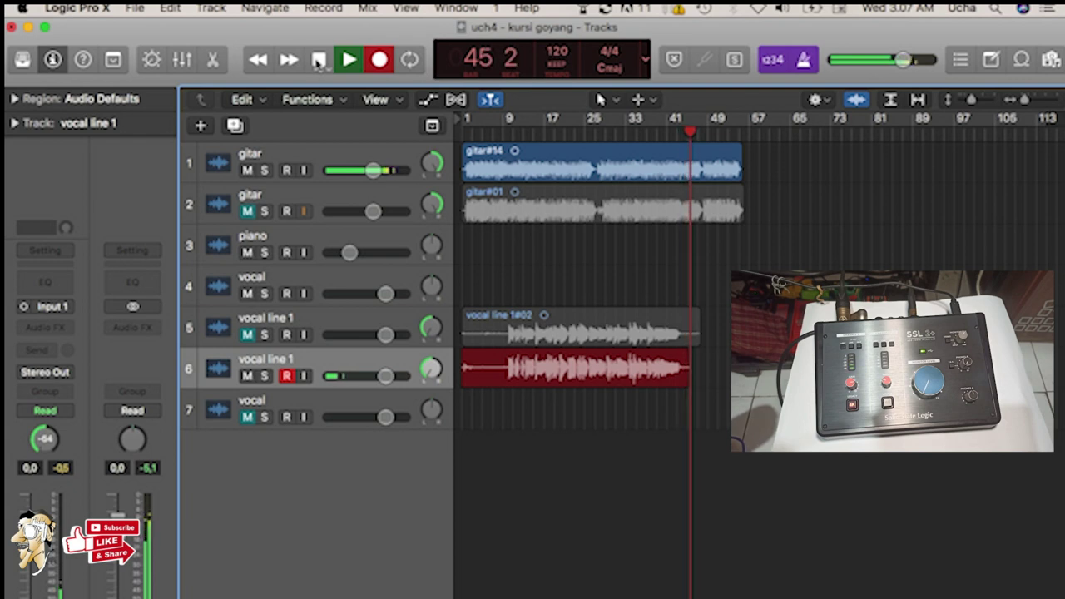
pyautogui.click(318, 61)
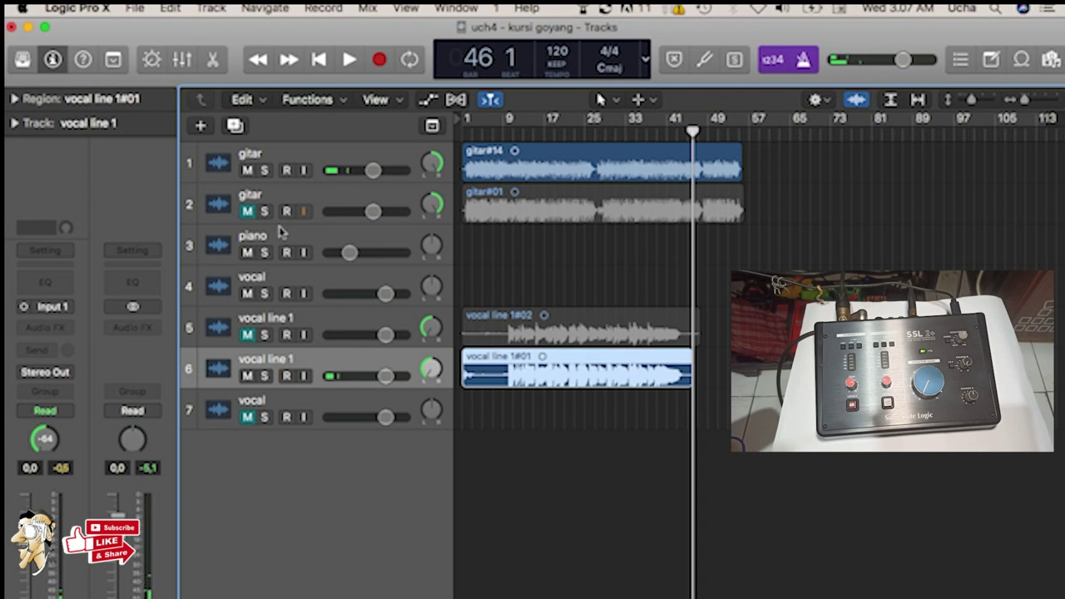
# Mute the first gitar track and unmute the second one, leaving no track soloed
pyautogui.click(248, 170)
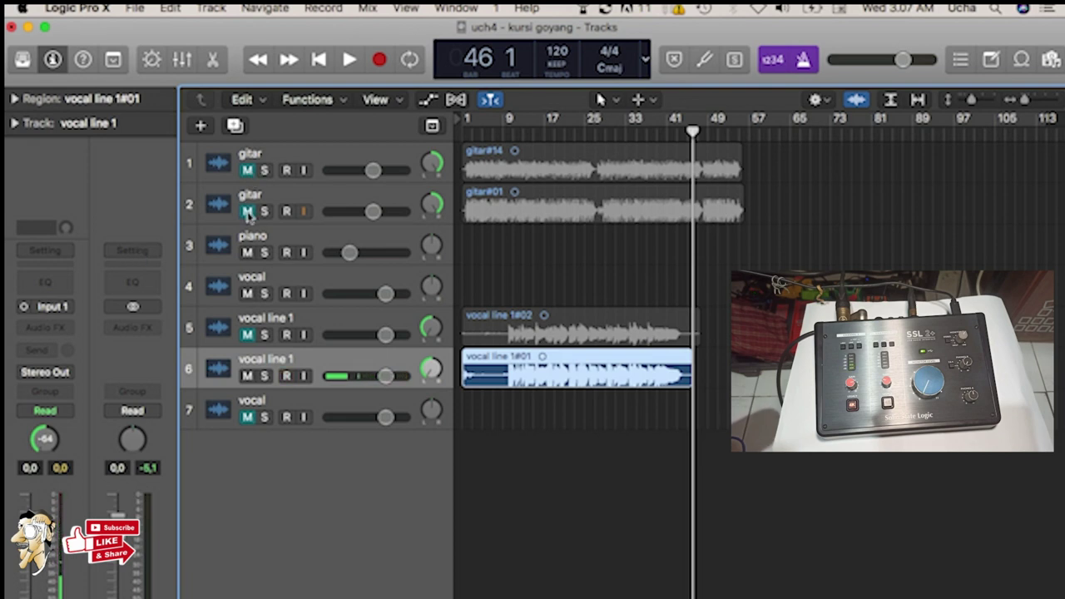
pyautogui.click(247, 212)
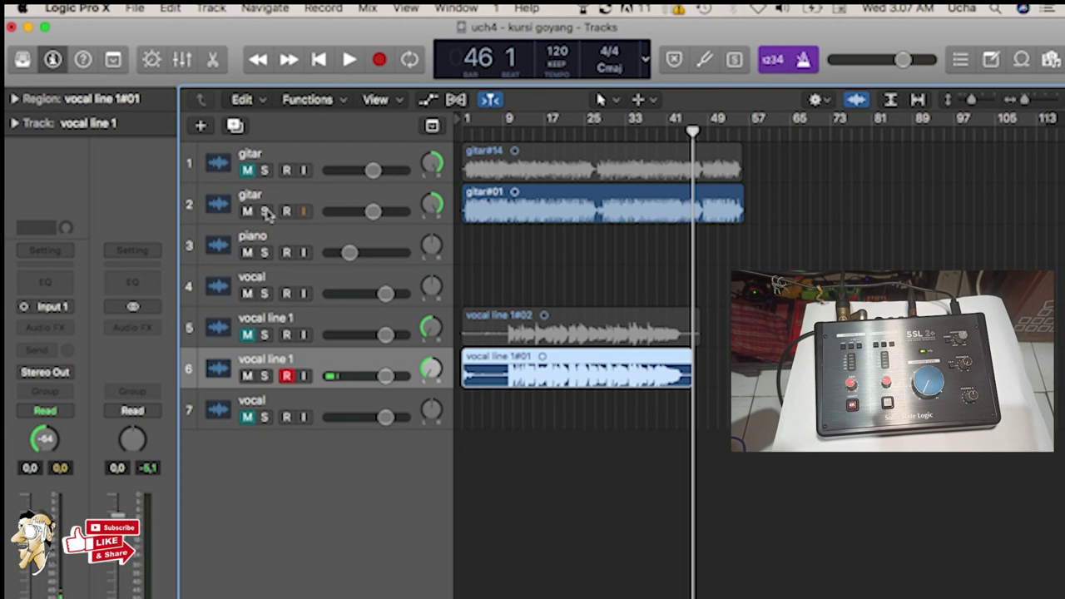
pyautogui.click(265, 211)
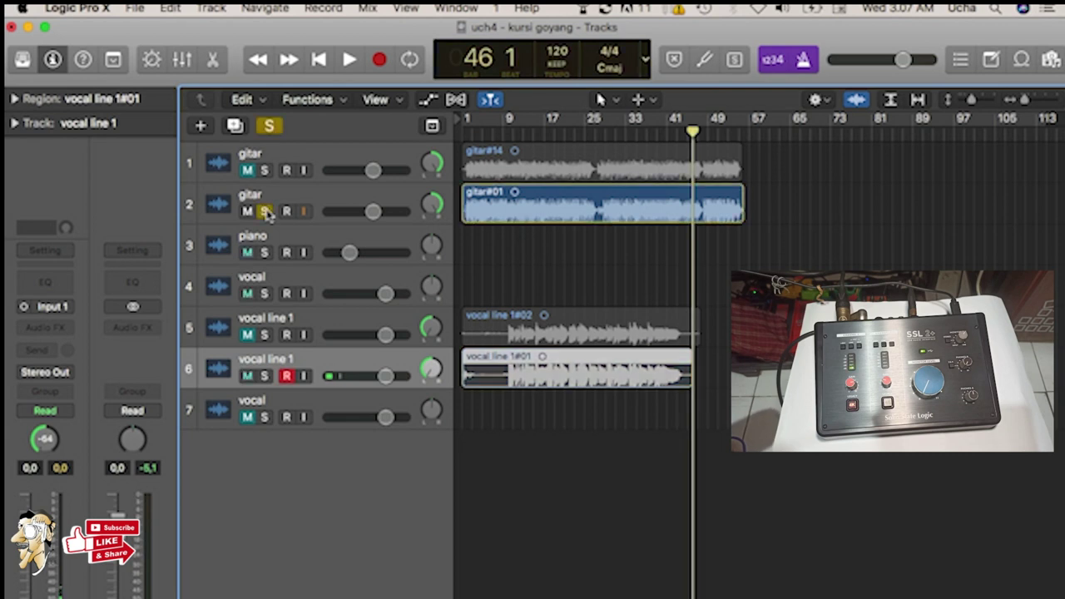
pyautogui.click(265, 211)
pyautogui.click(265, 211)
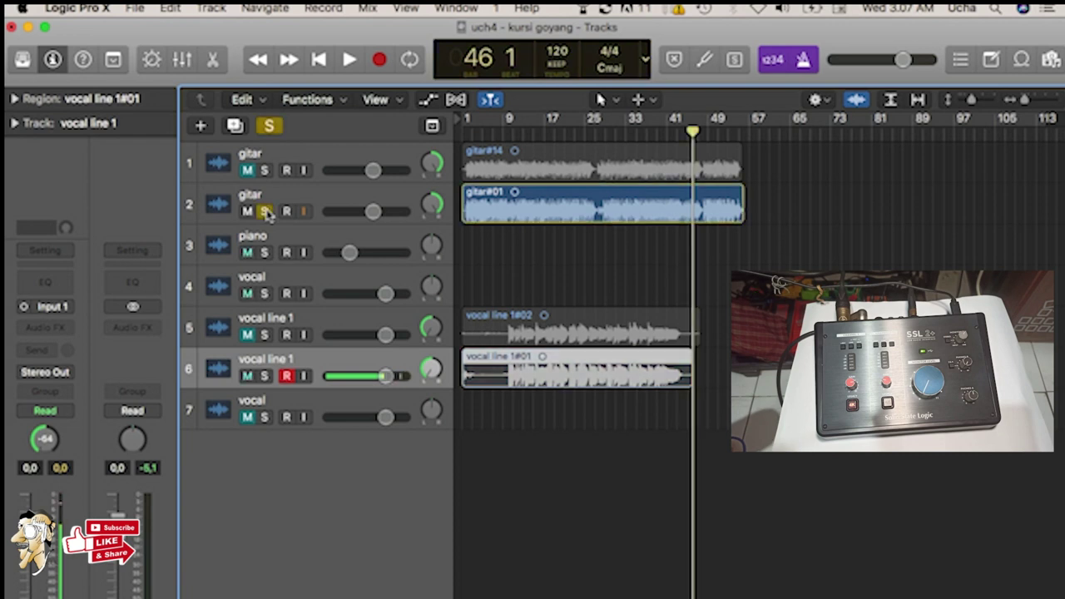
pyautogui.click(265, 211)
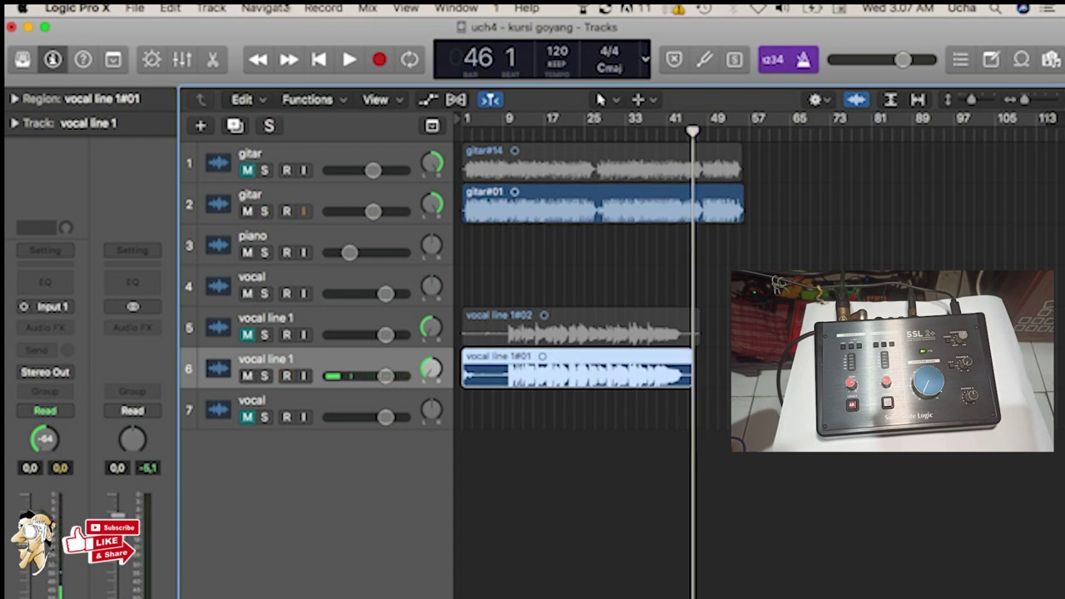
# Turn on cycle mode and play back the second guitar and vocal takes from the project start
pyautogui.click(411, 65)
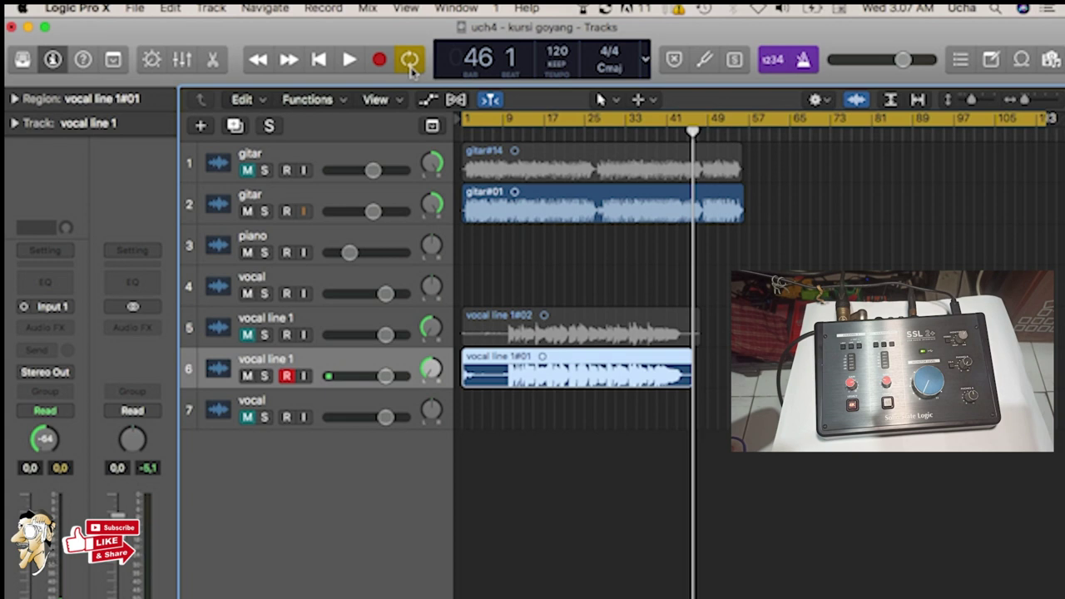
pyautogui.press('space')
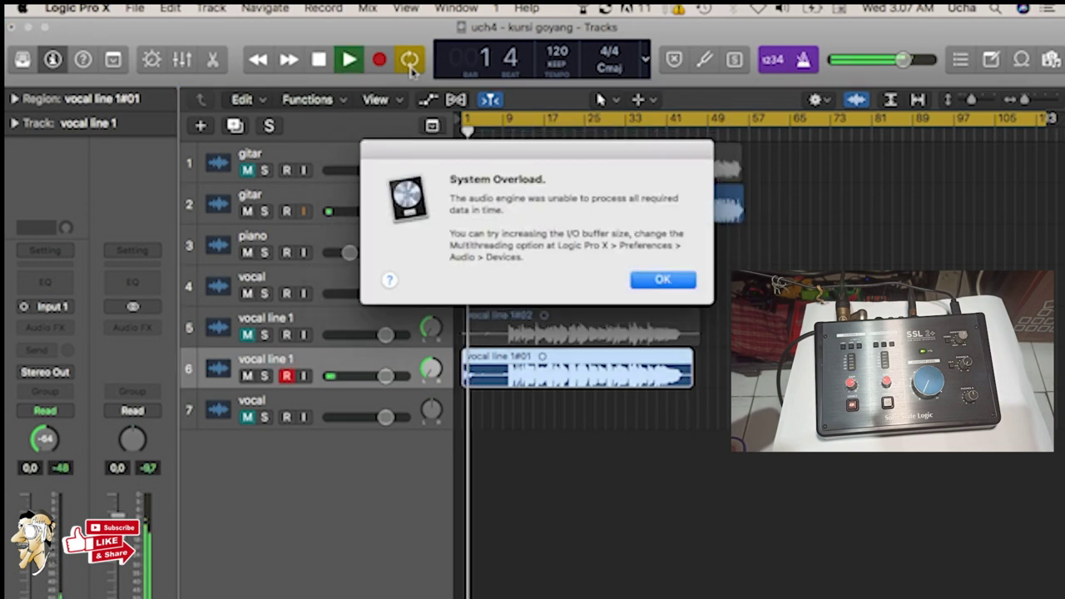
pyautogui.press('Return')
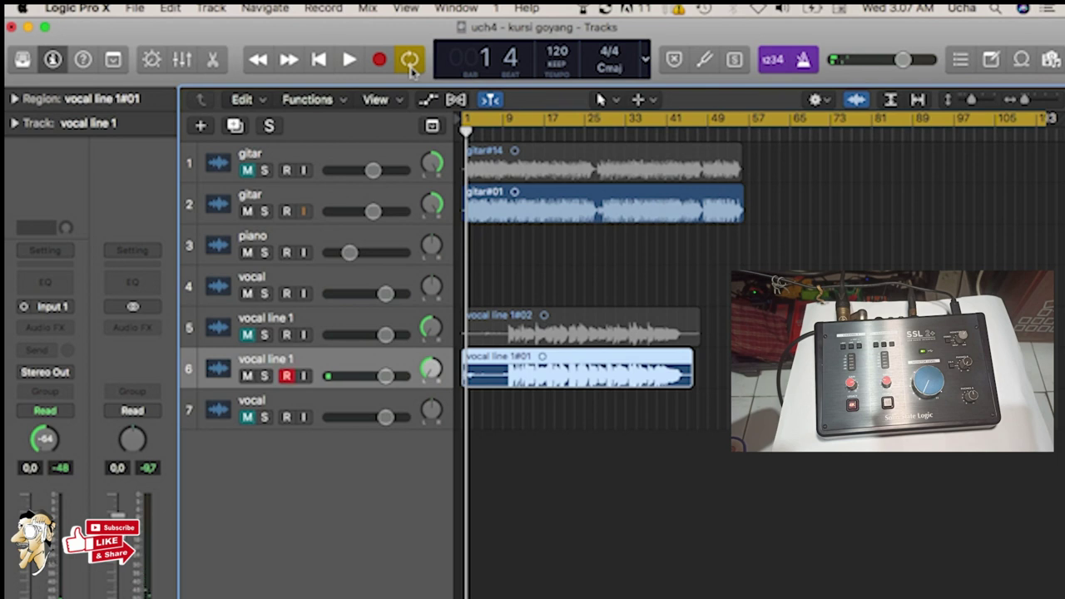
pyautogui.press('space')
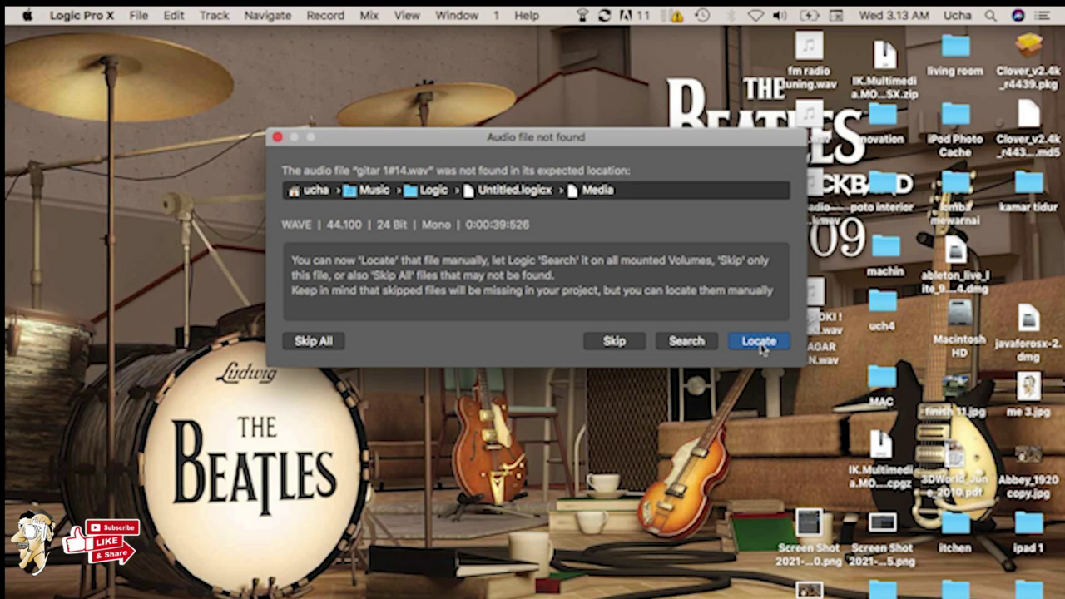
# Skip the missing file gitar 1#14.wav while opening the terserah [ ga papa ] project, and play its arrangement from the start
pyautogui.click(614, 343)
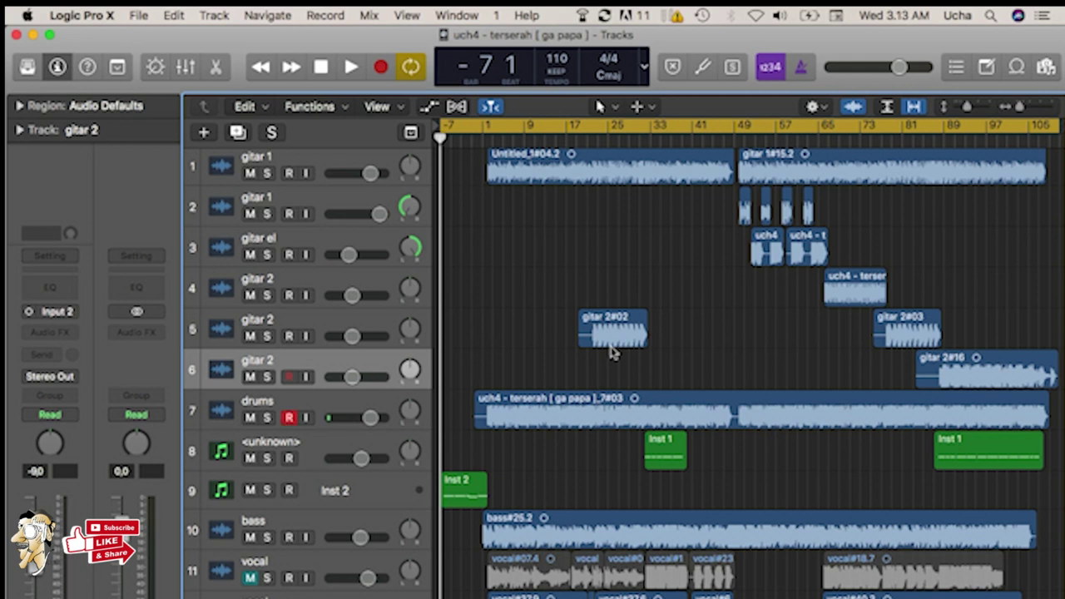
pyautogui.scroll(-1, 612, 350)
pyautogui.scroll(-1, 612, 349)
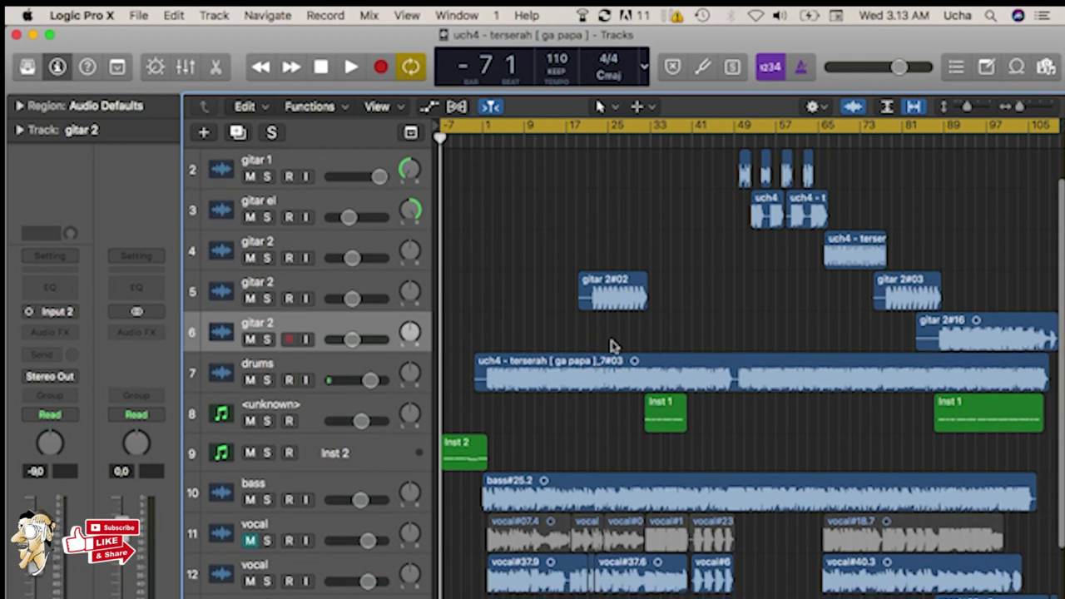
pyautogui.scroll(2, 612, 346)
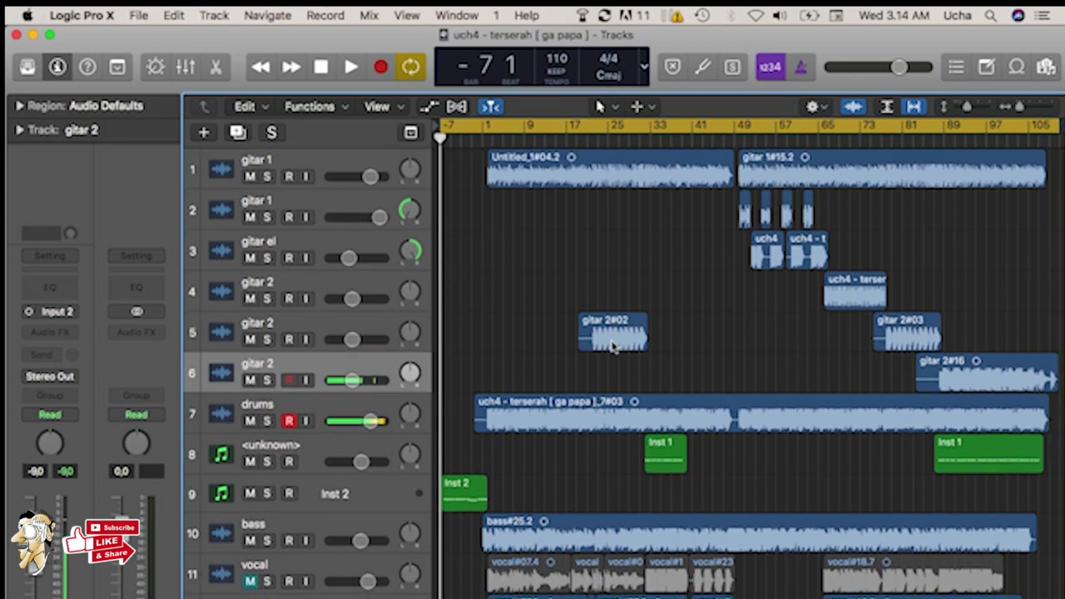
pyautogui.press('space')
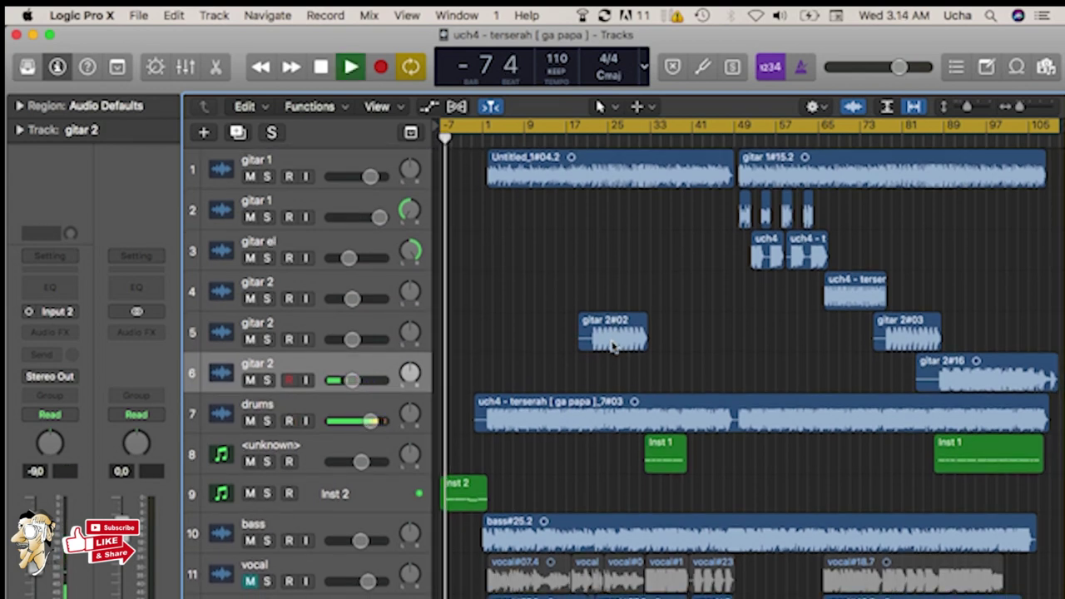
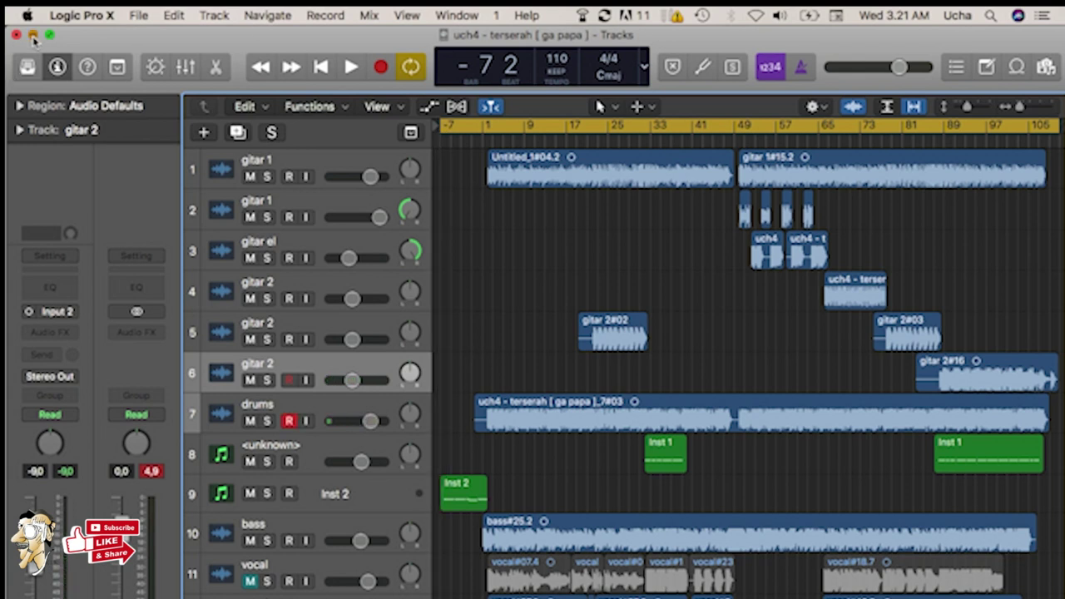
# Minimize the project window and switch to QuickTime Player
pyautogui.click(33, 35)
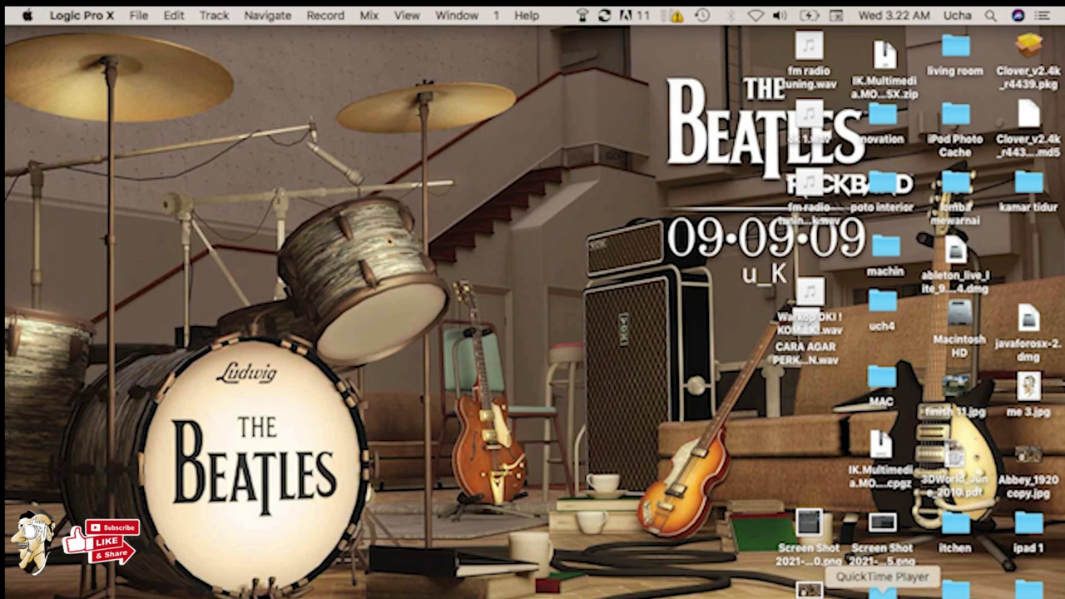
pyautogui.click(882, 593)
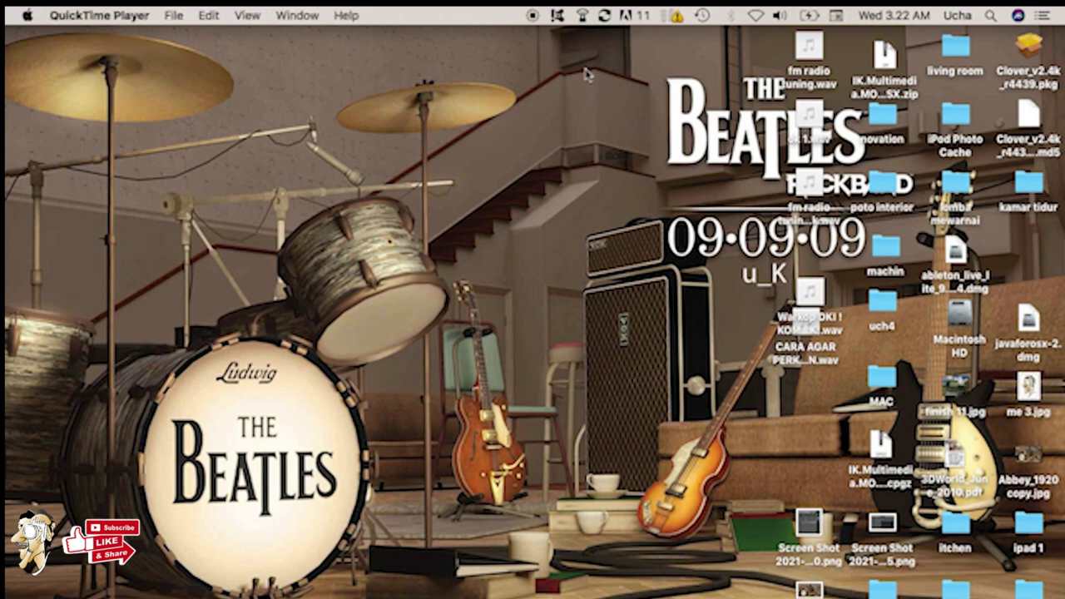